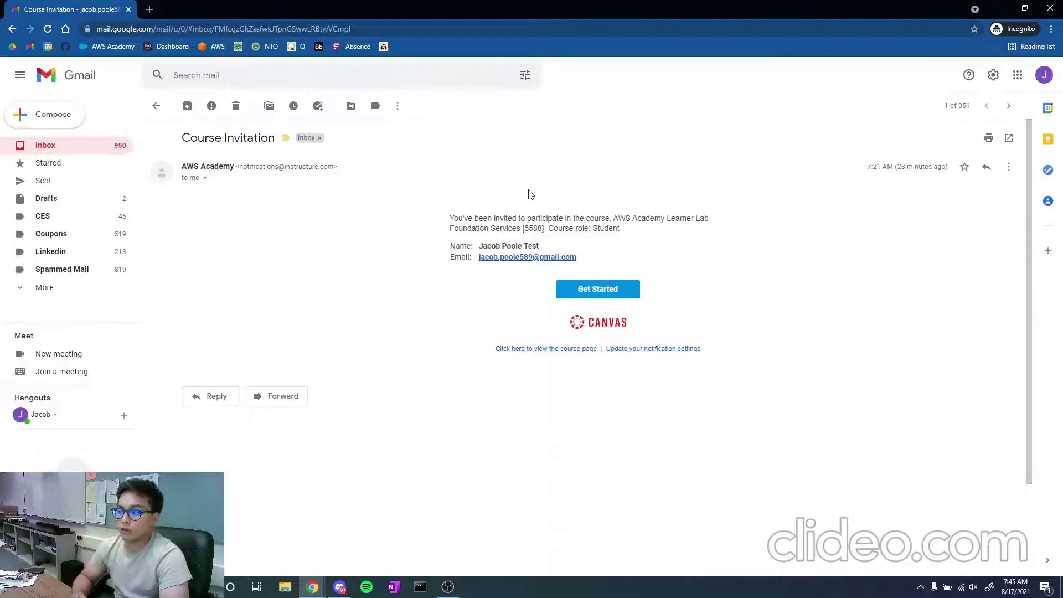
- Accept the course invitation from the e-mail and proceed to the AWS Academy student login, dismissing the translation prompt
click(619, 291)
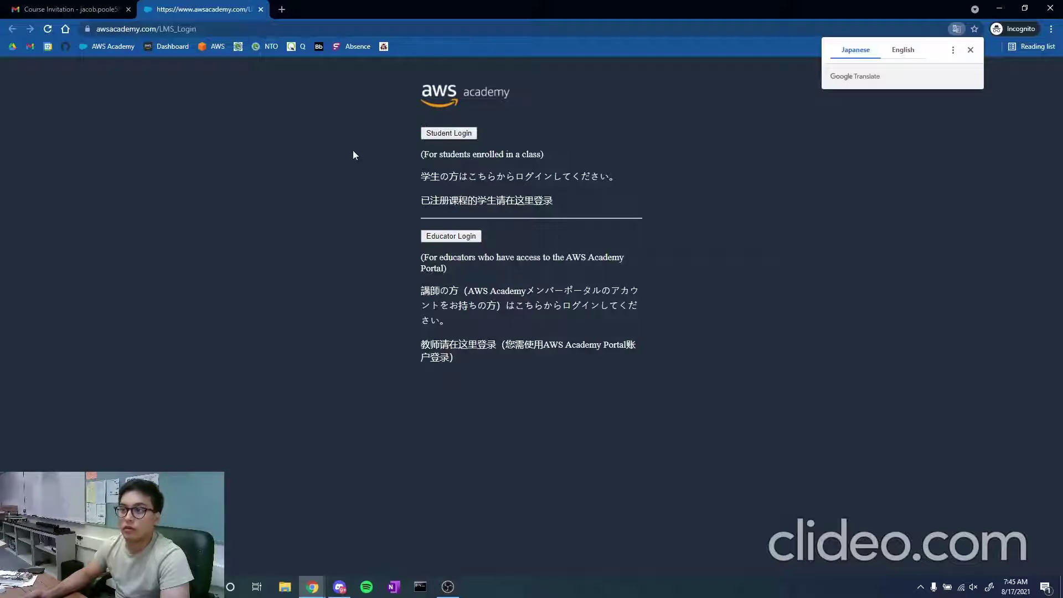
click(970, 50)
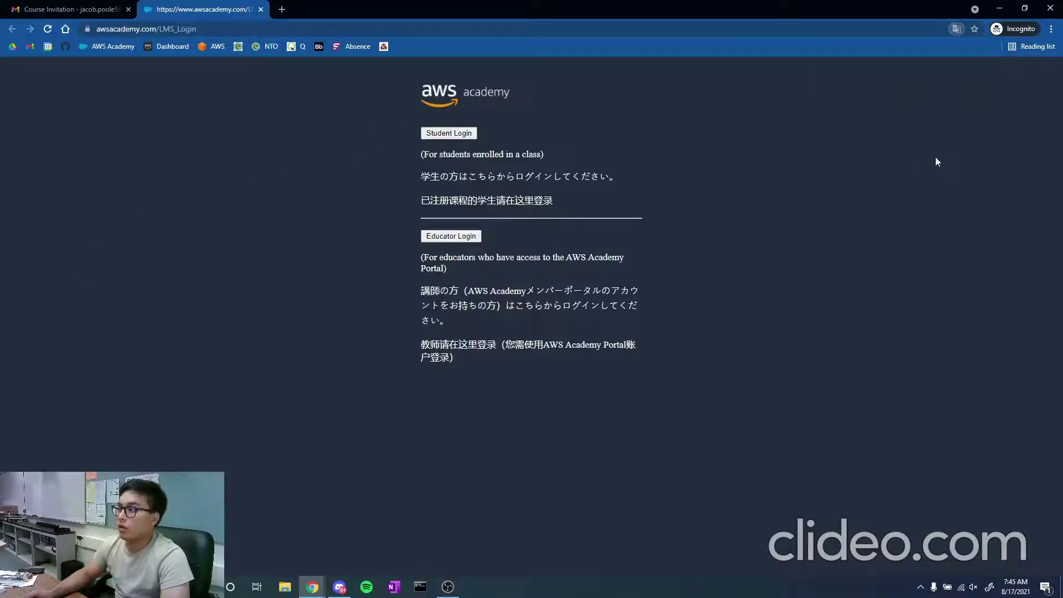
click(465, 135)
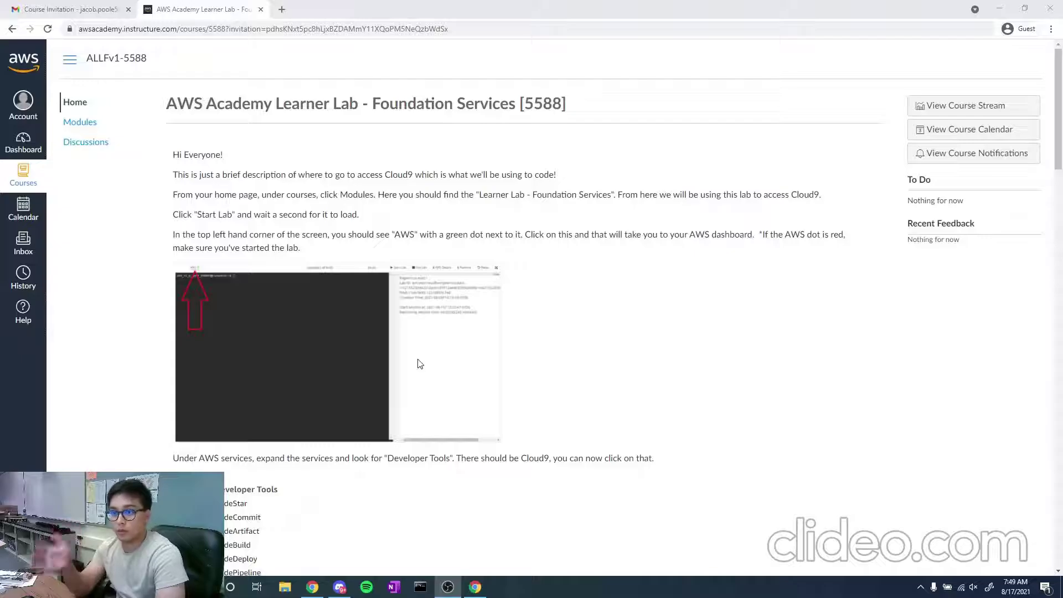
- Give the ALLFv1-5588 course card on the dashboard the nickname "Comp Sci" and apply it
click(23, 108)
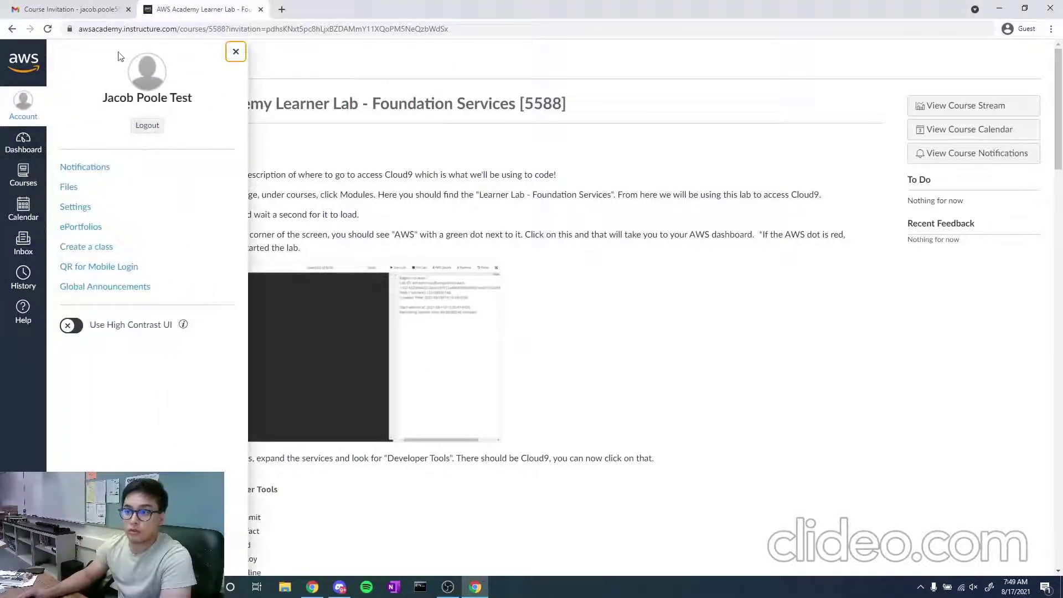
click(22, 145)
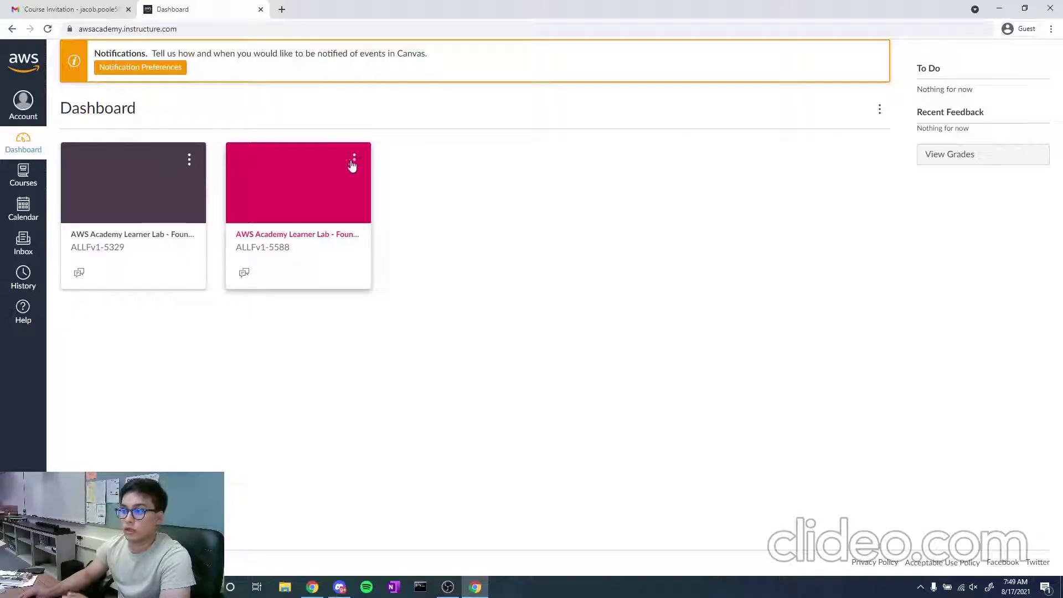
click(354, 160)
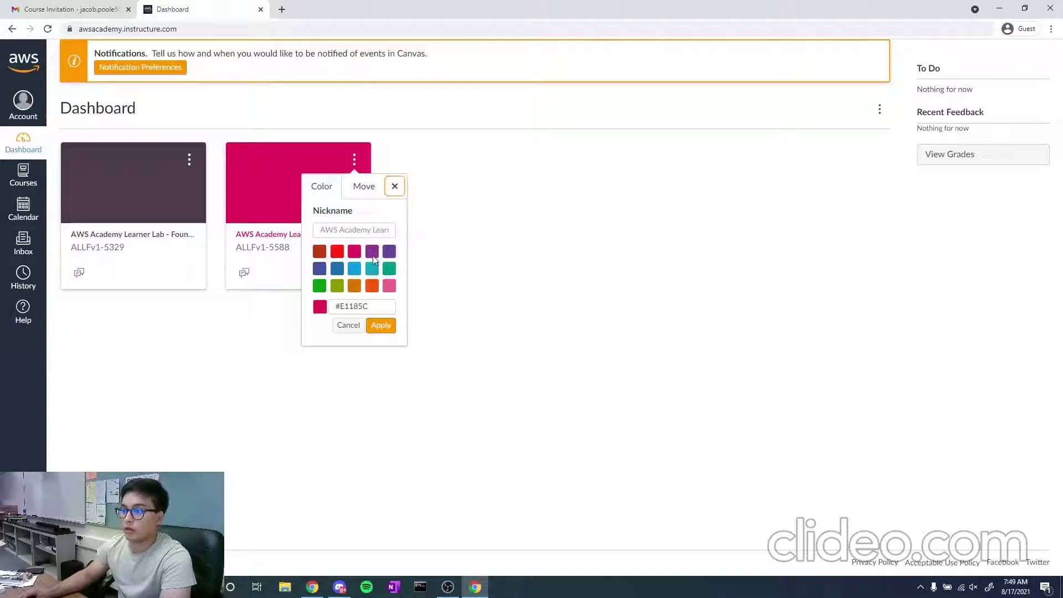
click(358, 224)
text(Comp)
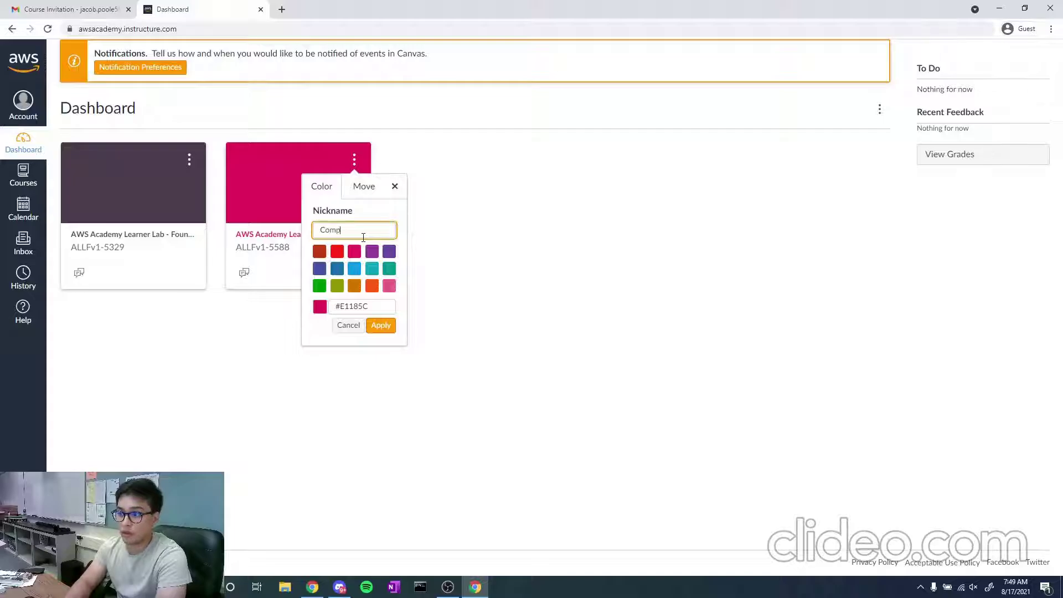
text( Sci)
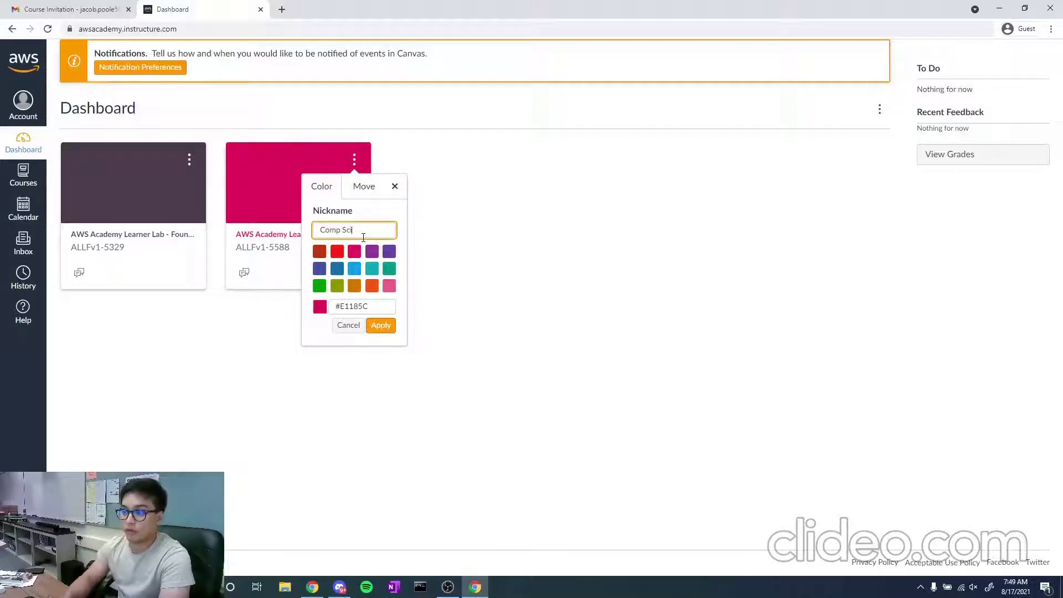
click(382, 325)
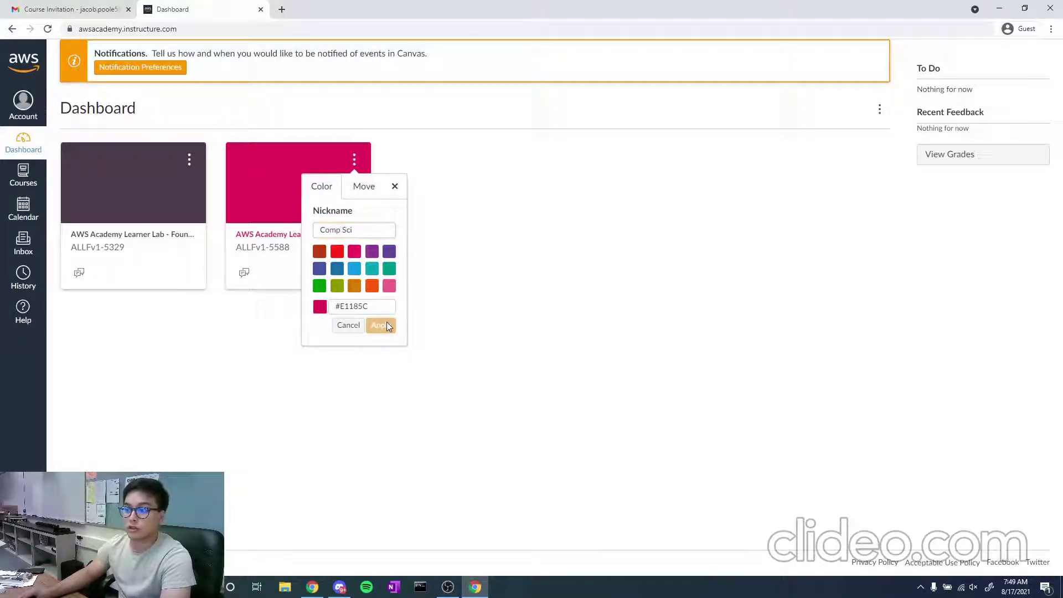
- Open the ALLFv1-5588 course and read through its home page instructions for accessing Cloud9
click(277, 239)
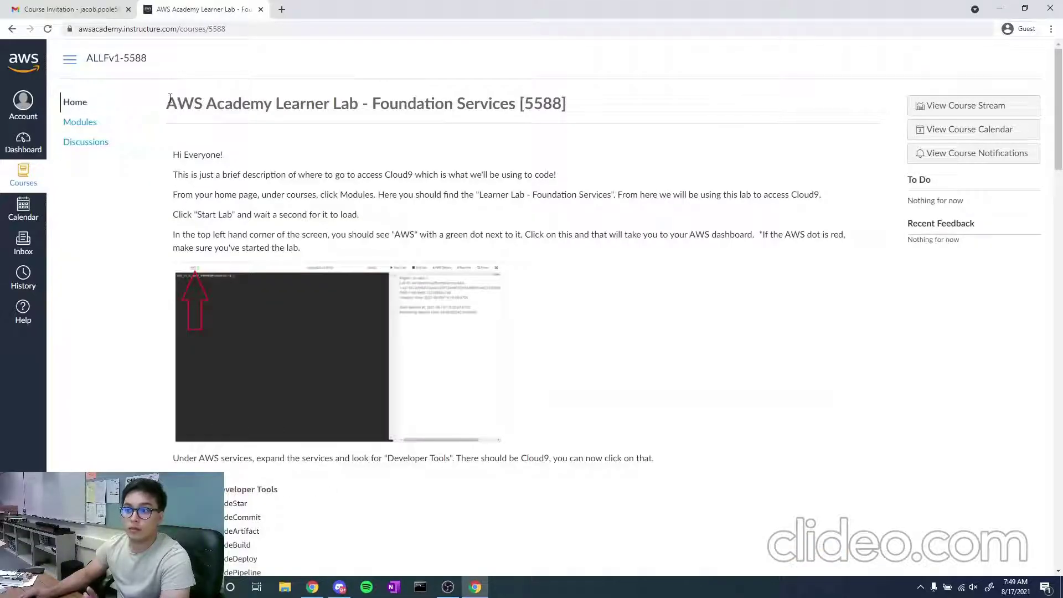
scroll(547, 510, down, 3)
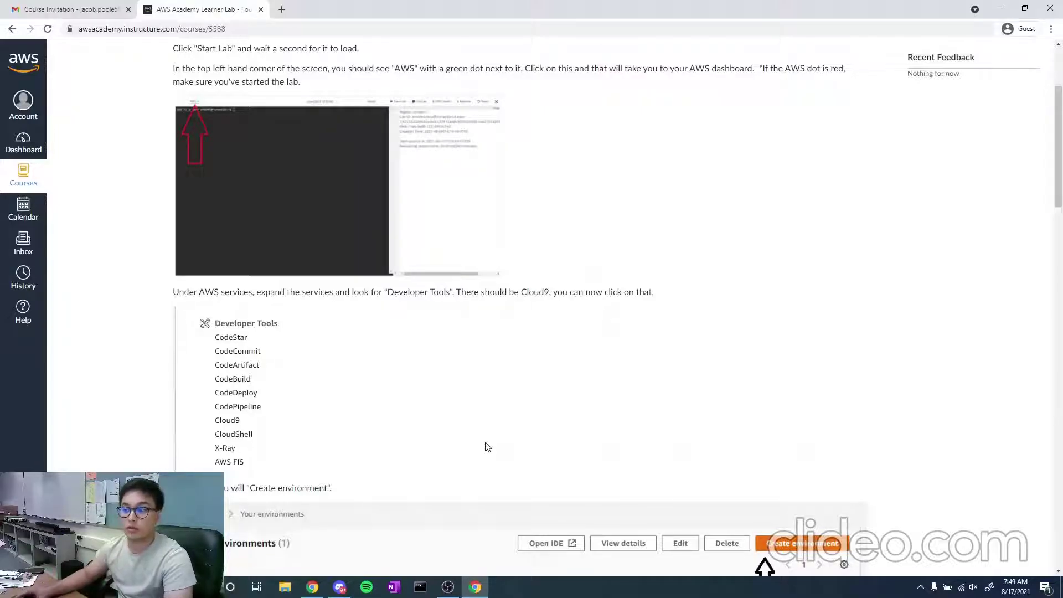
scroll(481, 449, down, 8)
scroll(387, 421, up, 10)
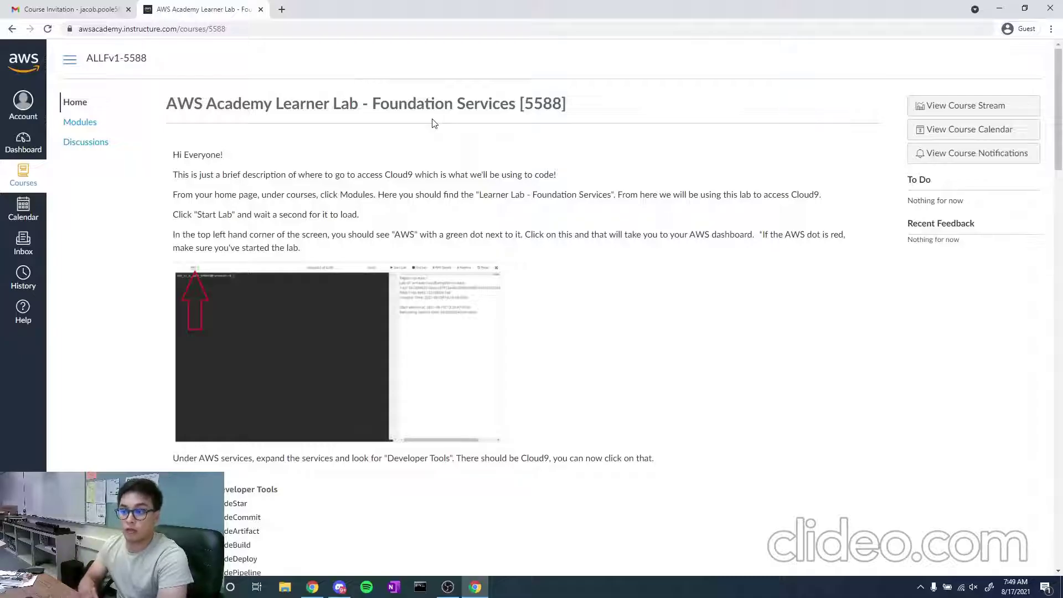
- Open the "Learner Lab - Foundational Services" item from the course's modules
click(77, 123)
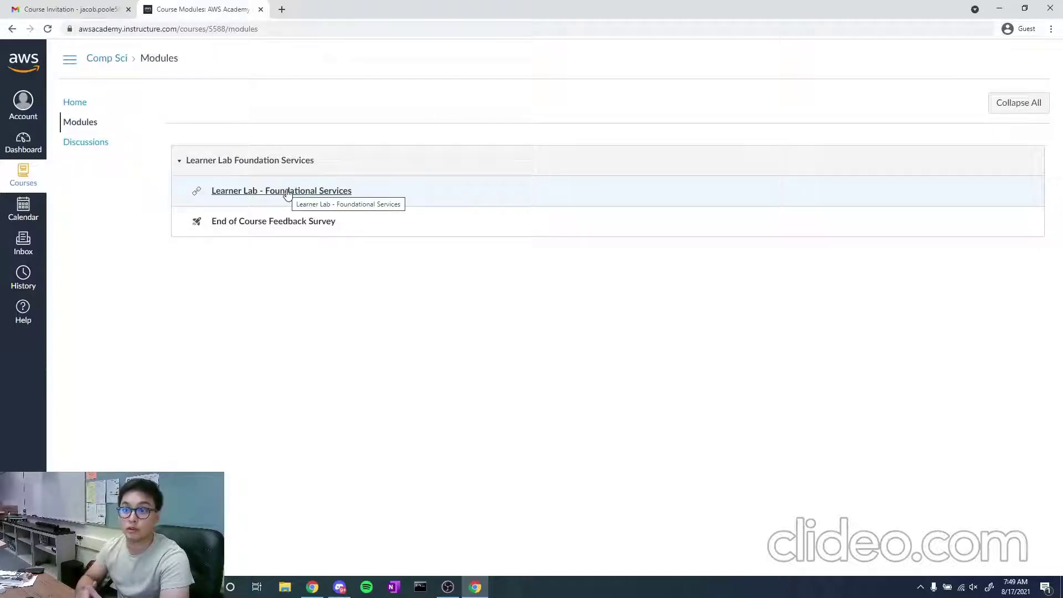
click(286, 192)
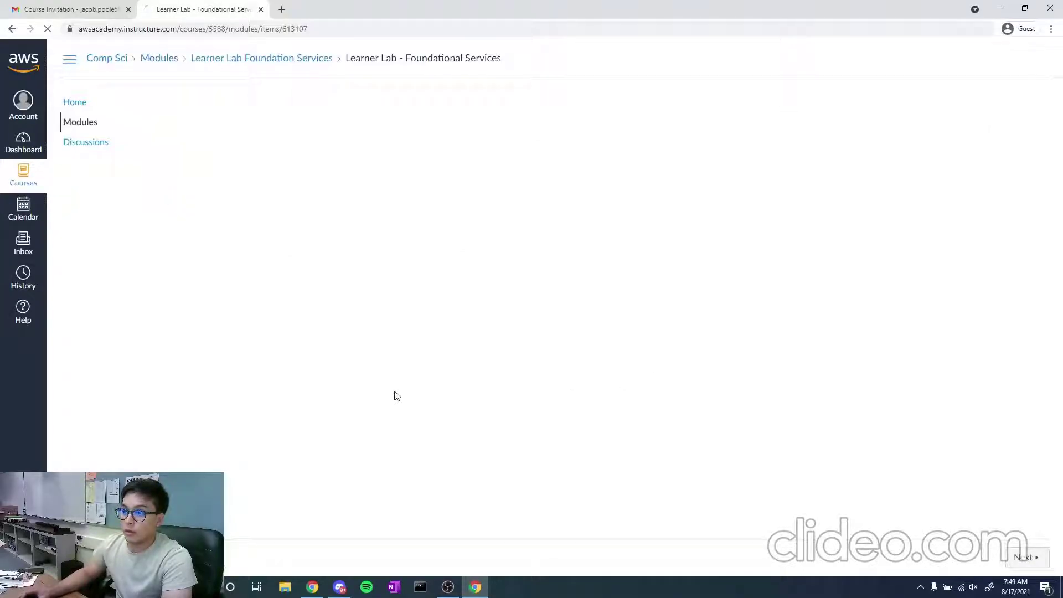
click(84, 122)
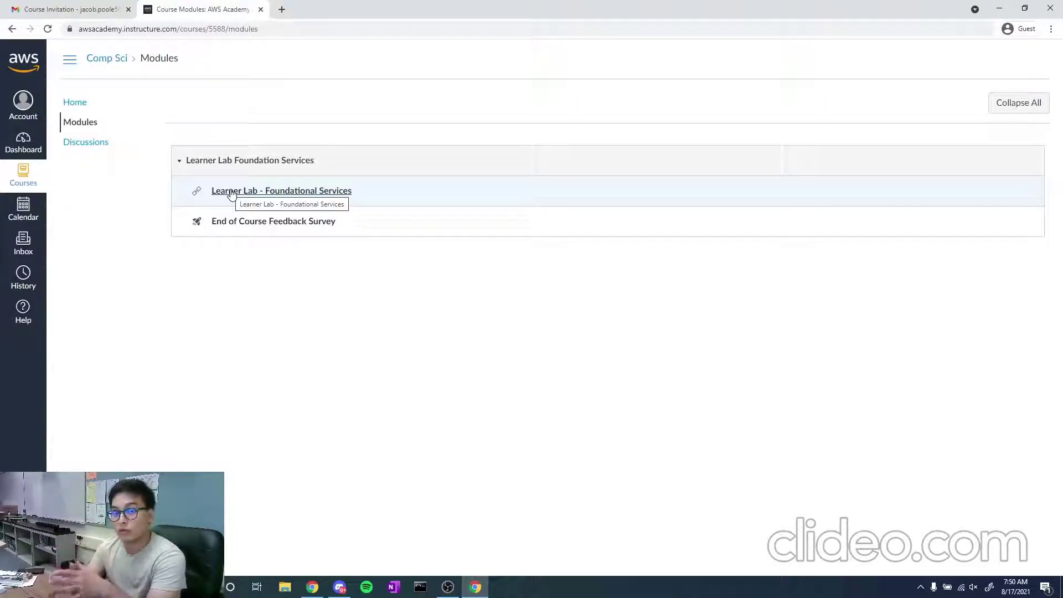
click(243, 193)
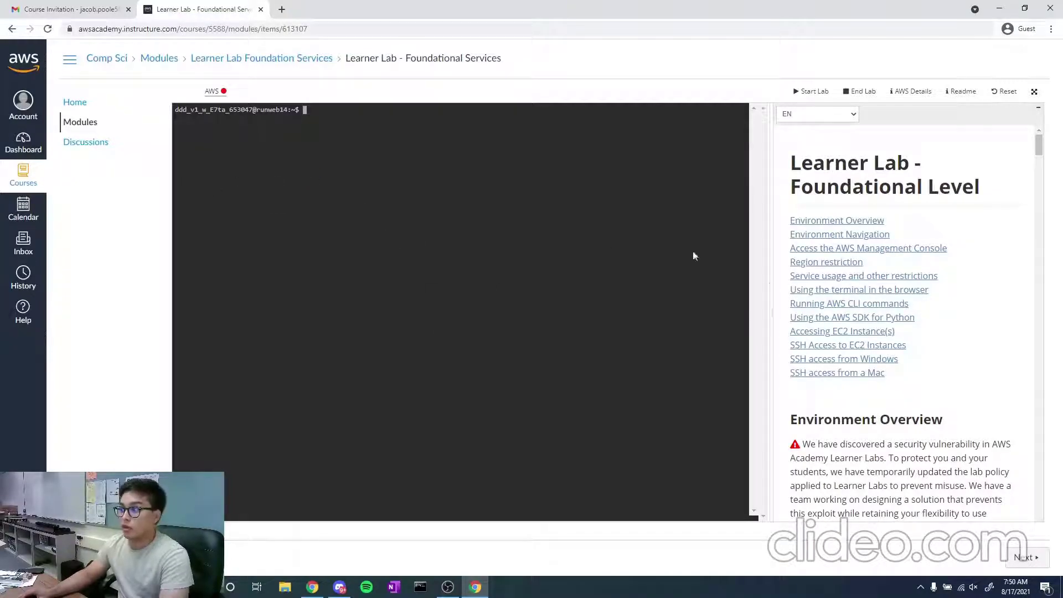
- Look through the Learner Lab readme and start the lab session
scroll(835, 311, down, 20)
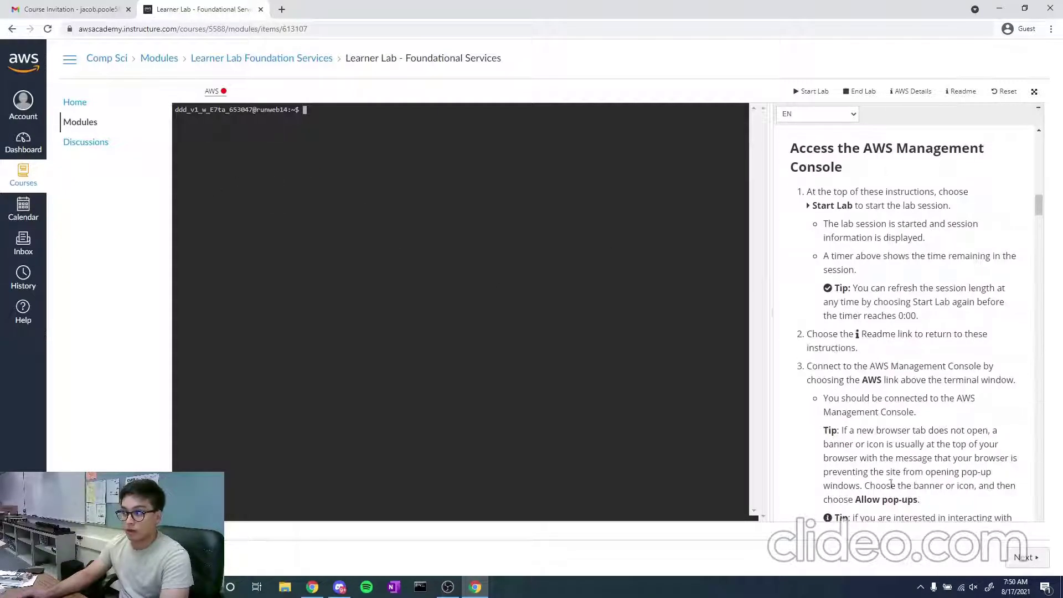
scroll(896, 238, down, 15)
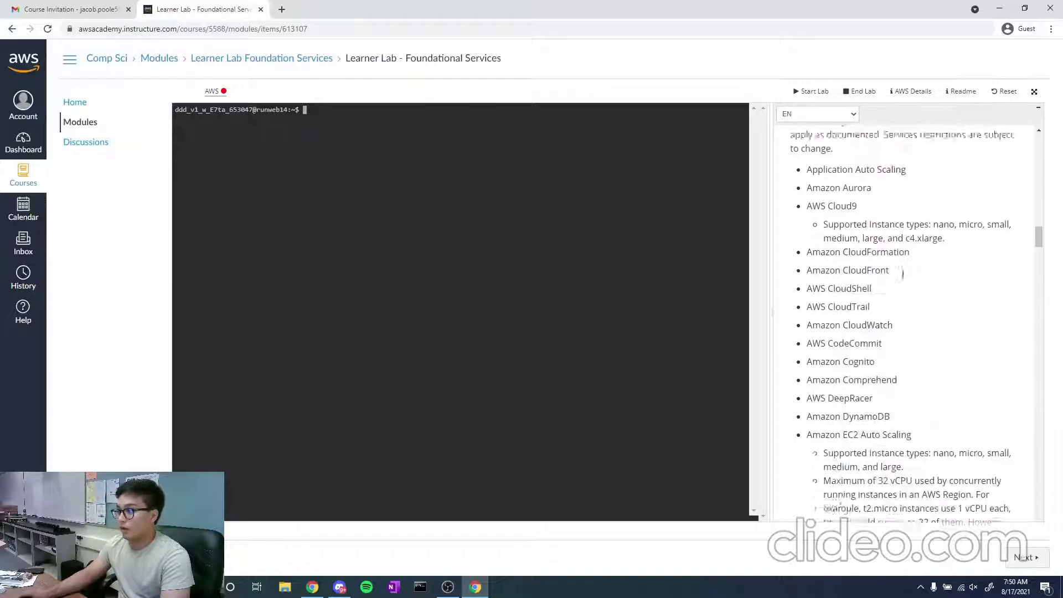
scroll(911, 286, down, 15)
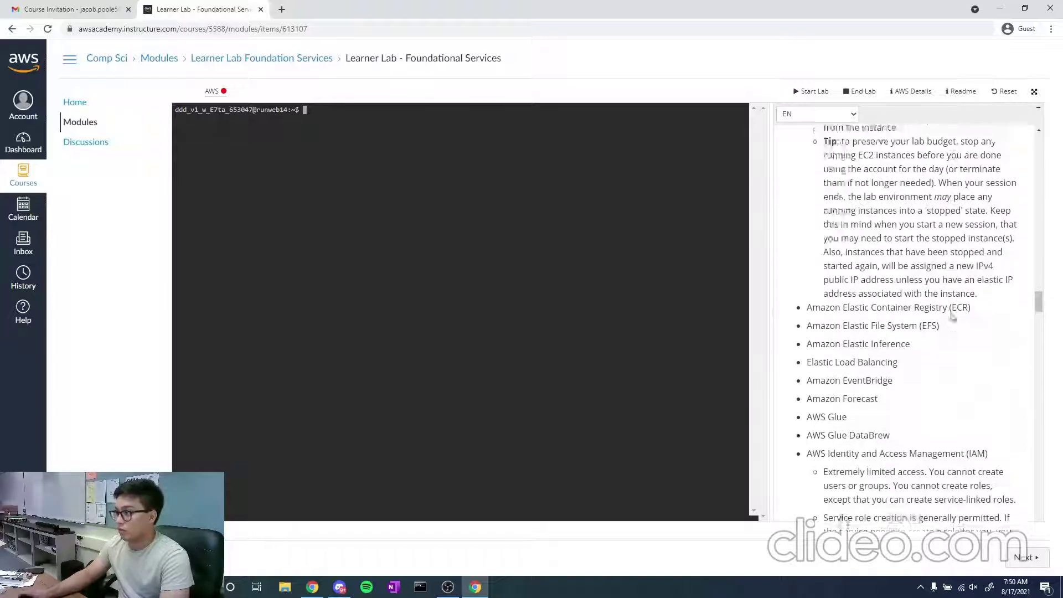
scroll(941, 332, down, 20)
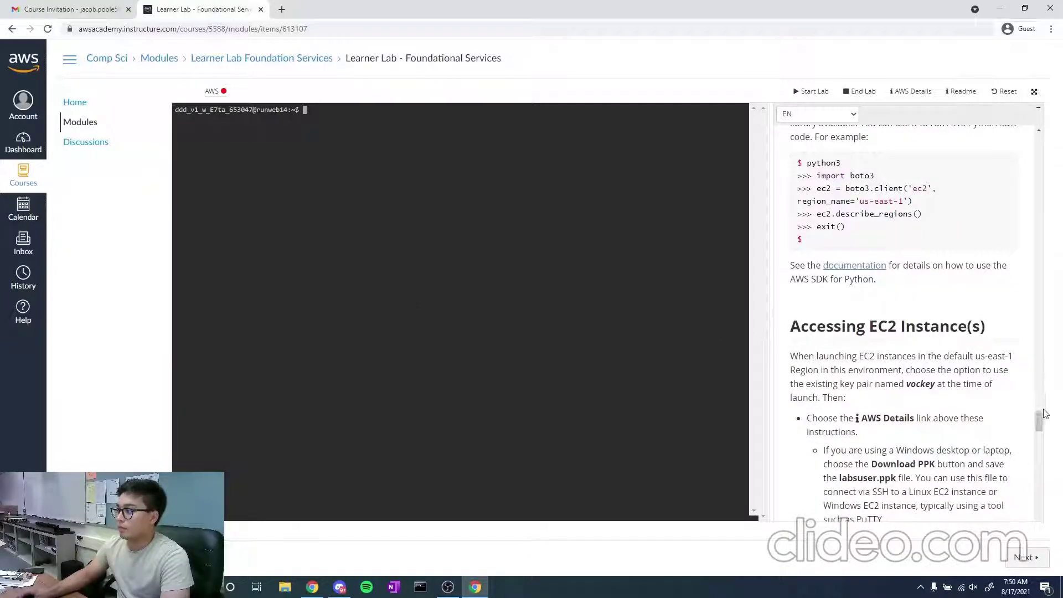
drag(1038, 421, 1024, 108)
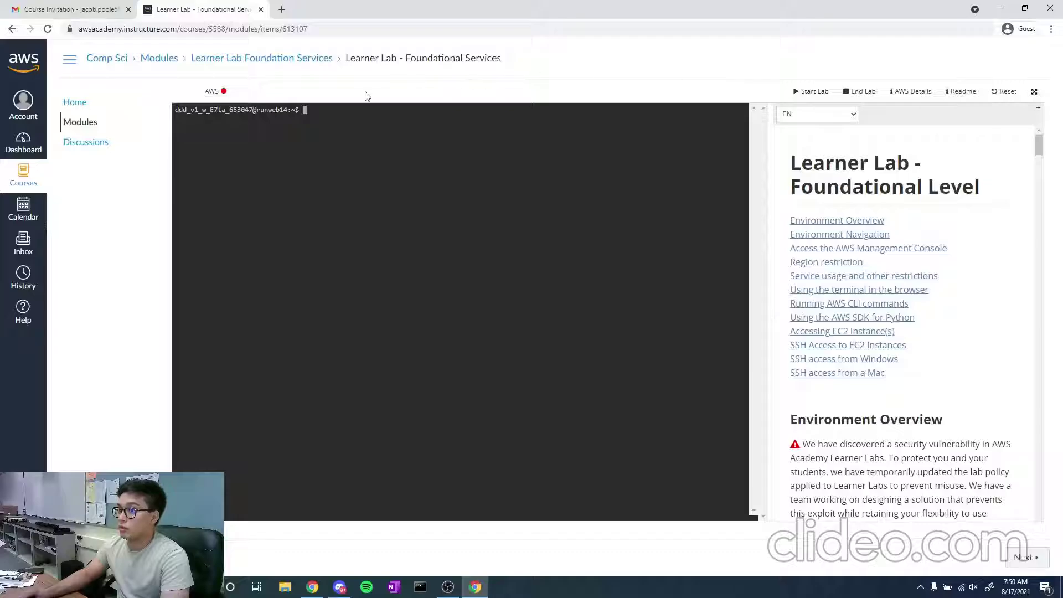
click(825, 93)
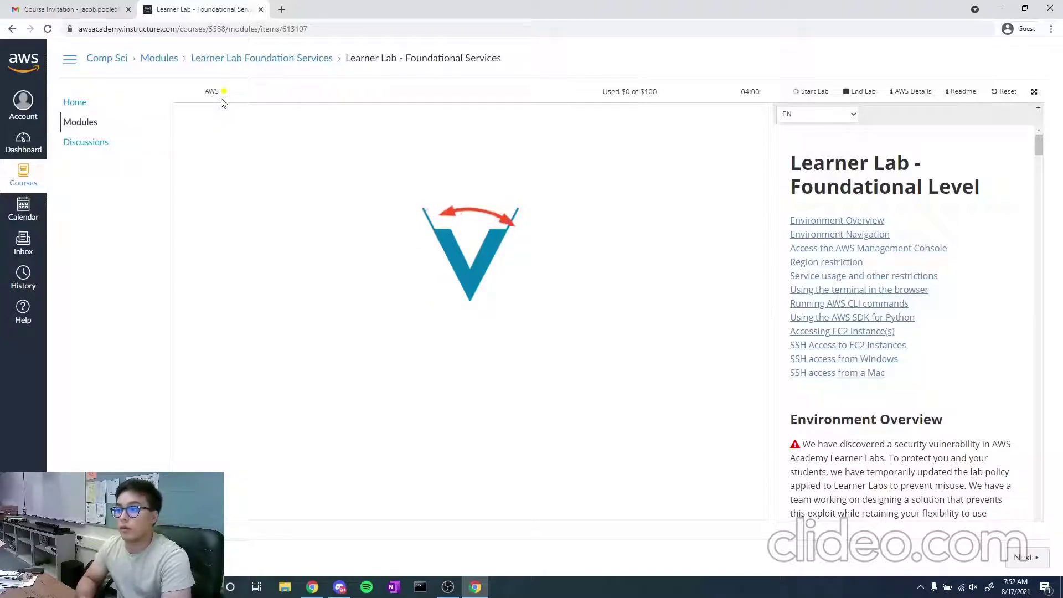
- Examine the service usage restrictions in the lab readme, highlighting the AWS Cloud9 entry and its supported instance types
scroll(993, 417, down, 3)
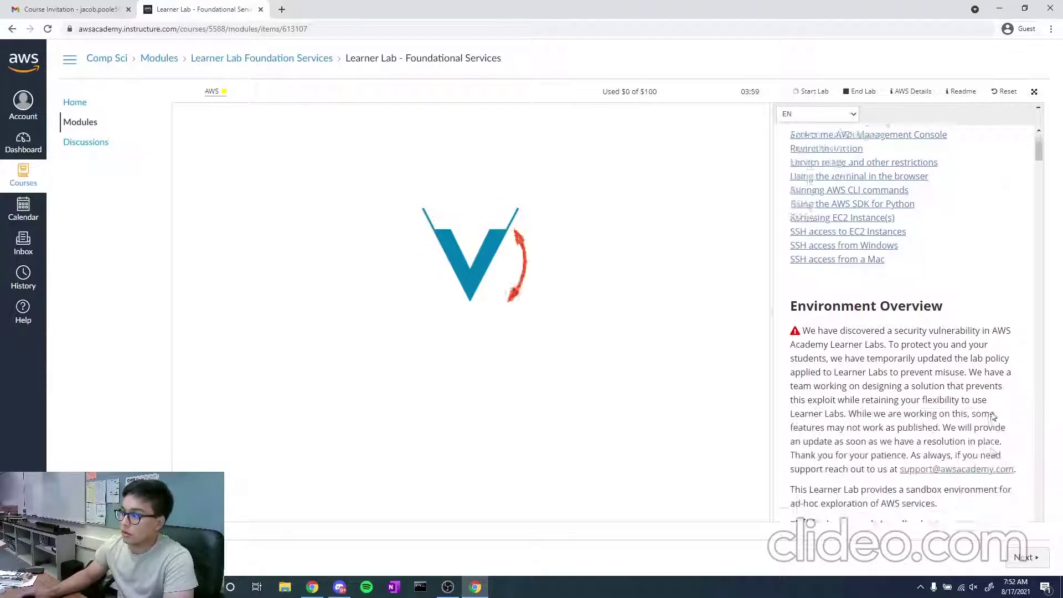
scroll(992, 417, up, 3)
scroll(996, 420, down, 10)
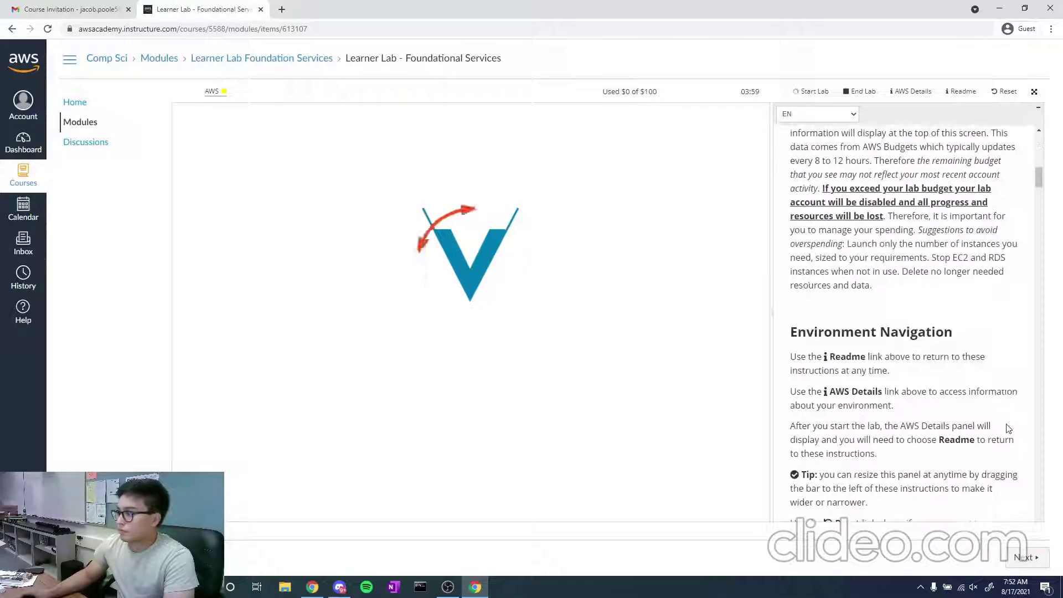
scroll(1008, 429, down, 15)
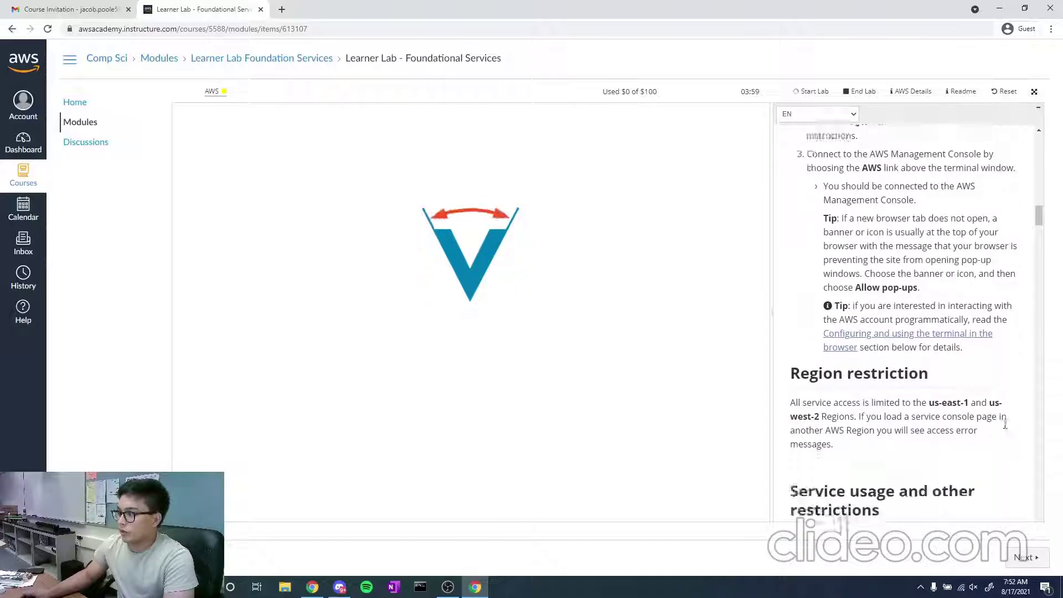
scroll(1005, 424, down, 9)
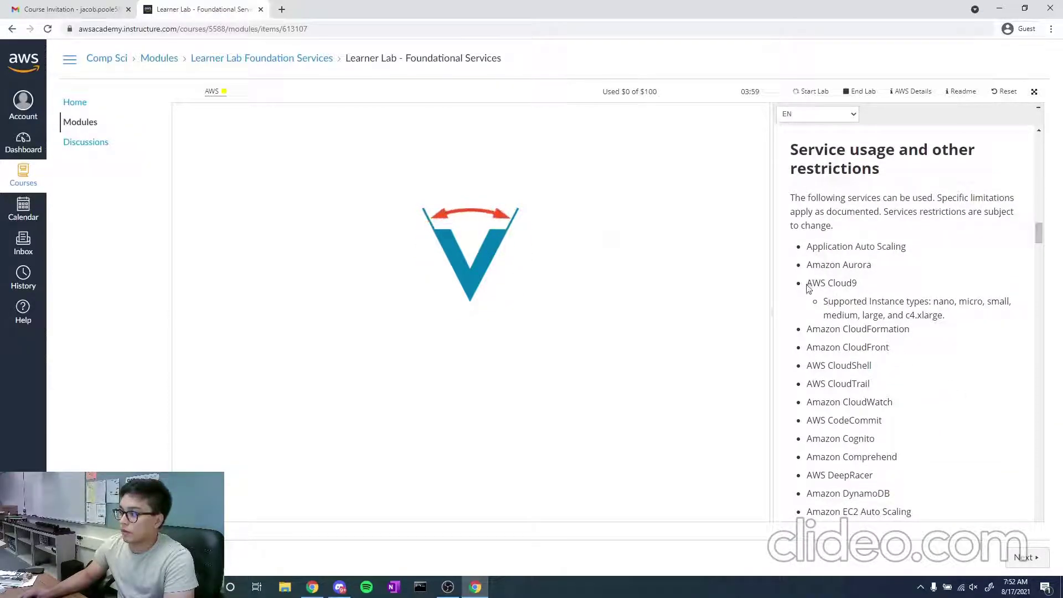
drag(807, 285, 954, 320)
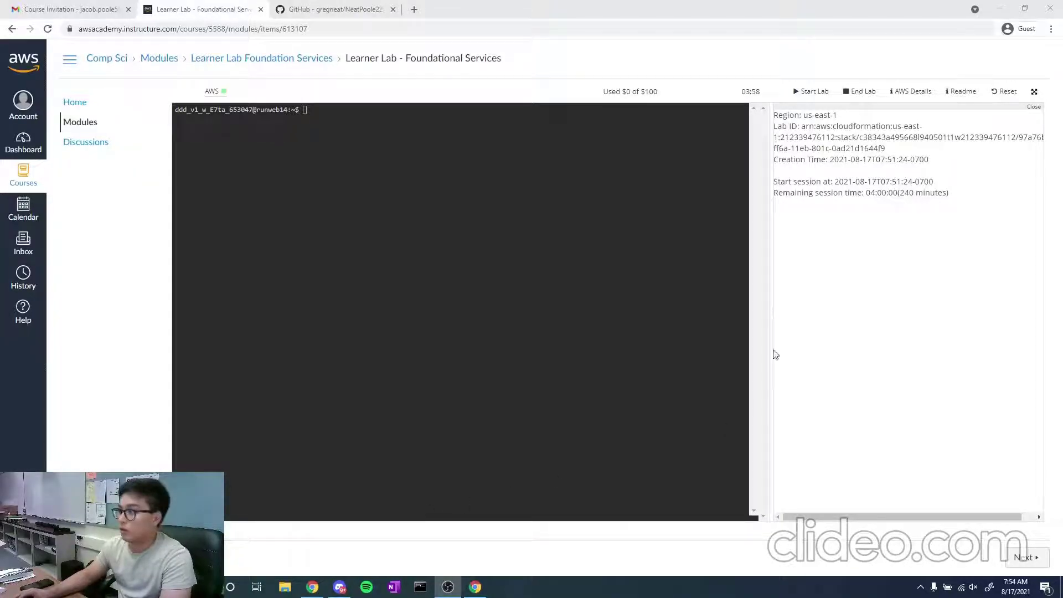
- Examine the lab session details, highlighting the creation time, session start and remaining session time lines
triple_click(799, 138)
double_click(786, 160)
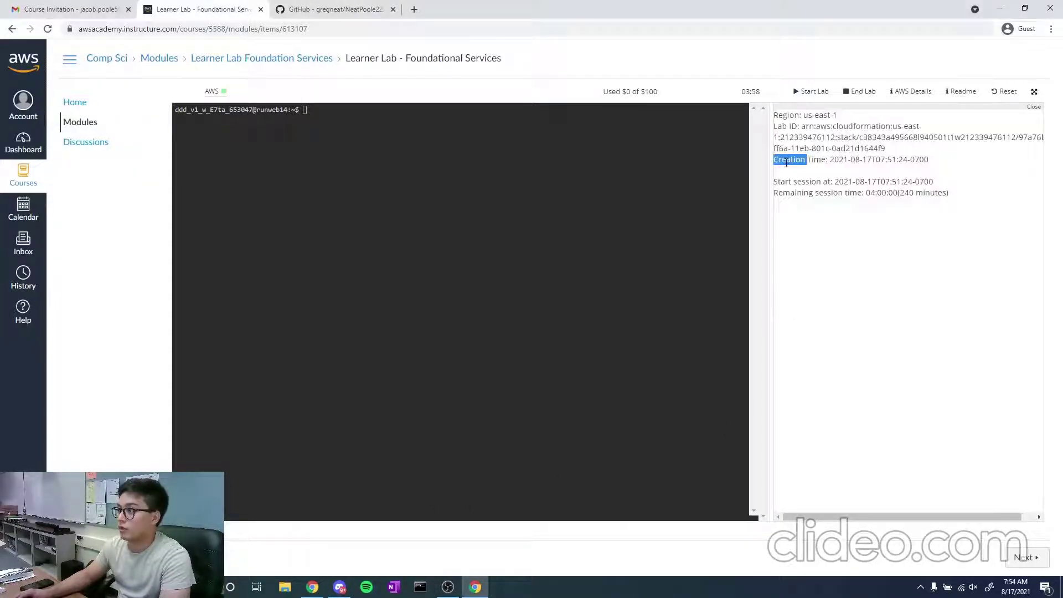
mouse_move(778, 181)
mouse_down()
mouse_move(868, 185)
mouse_move(782, 183)
mouse_up()
double_click(786, 182)
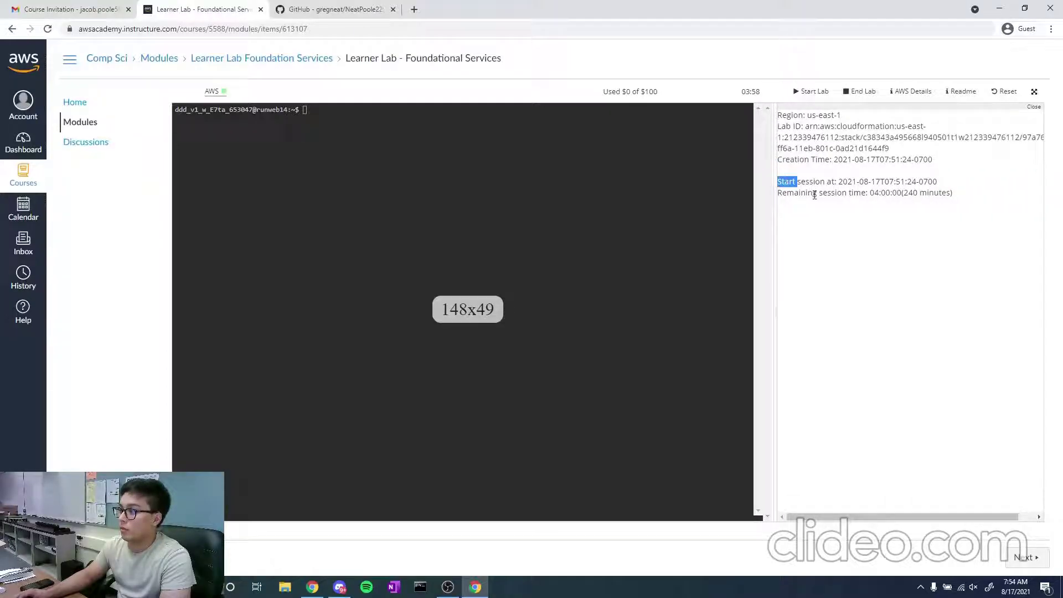
triple_click(870, 195)
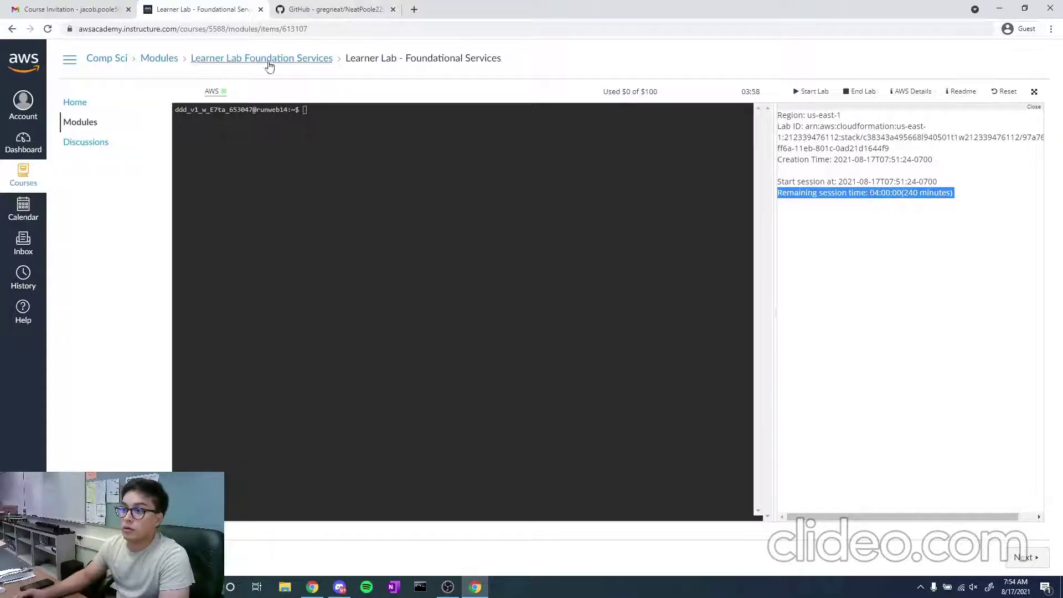
- Launch the AWS Management Console from the running lab and dismiss its introductory tips about services and unified search
click(212, 91)
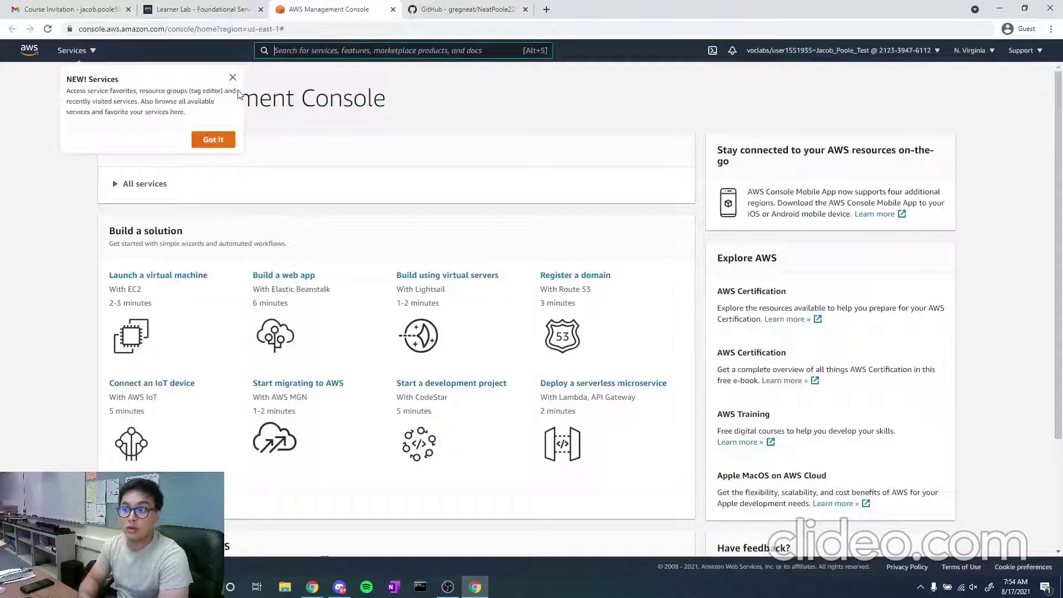
click(233, 78)
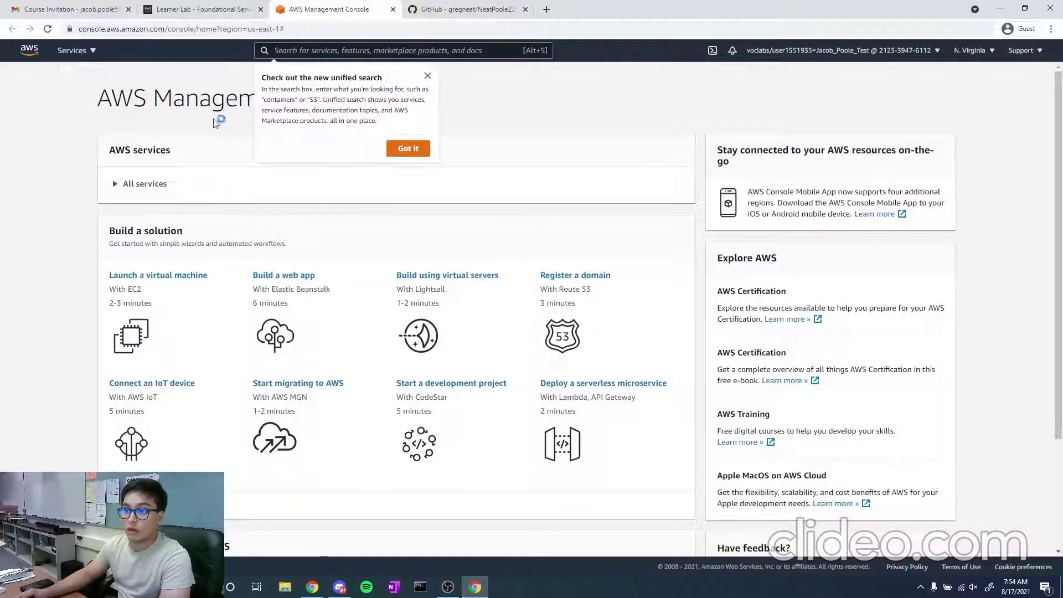
click(428, 76)
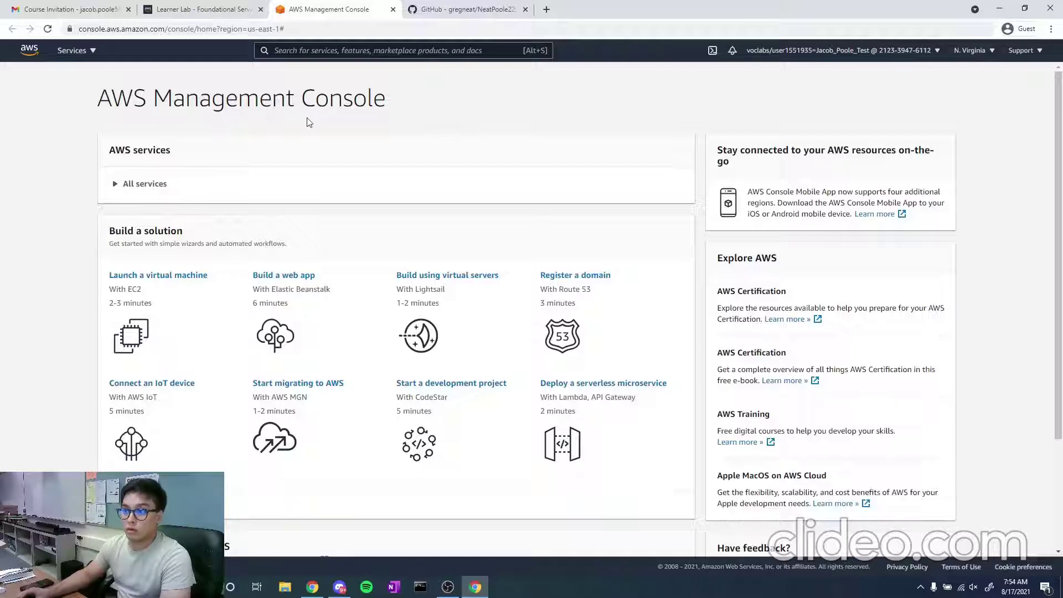
click(203, 7)
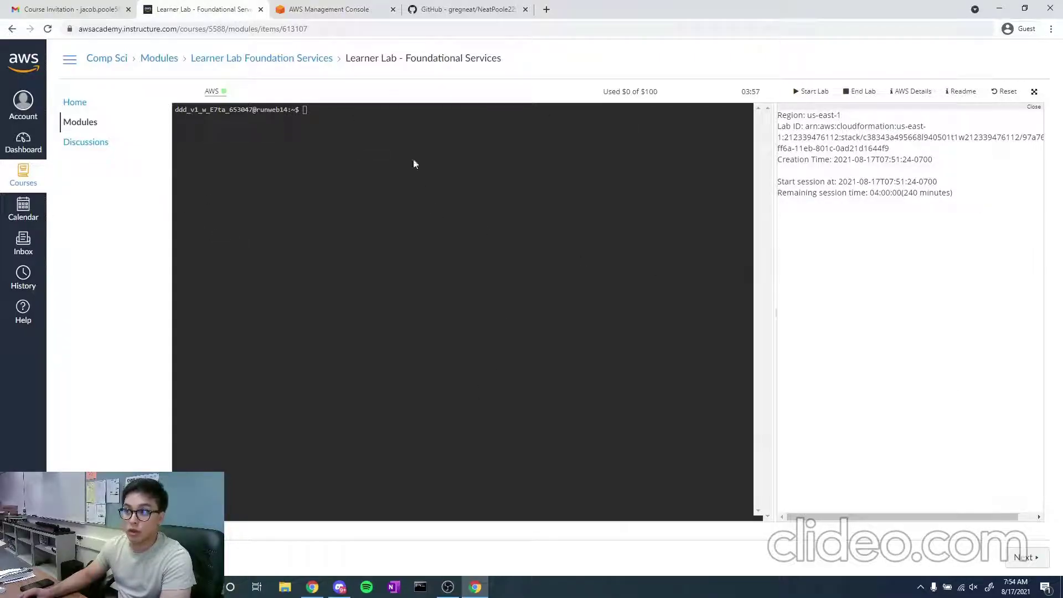
click(327, 9)
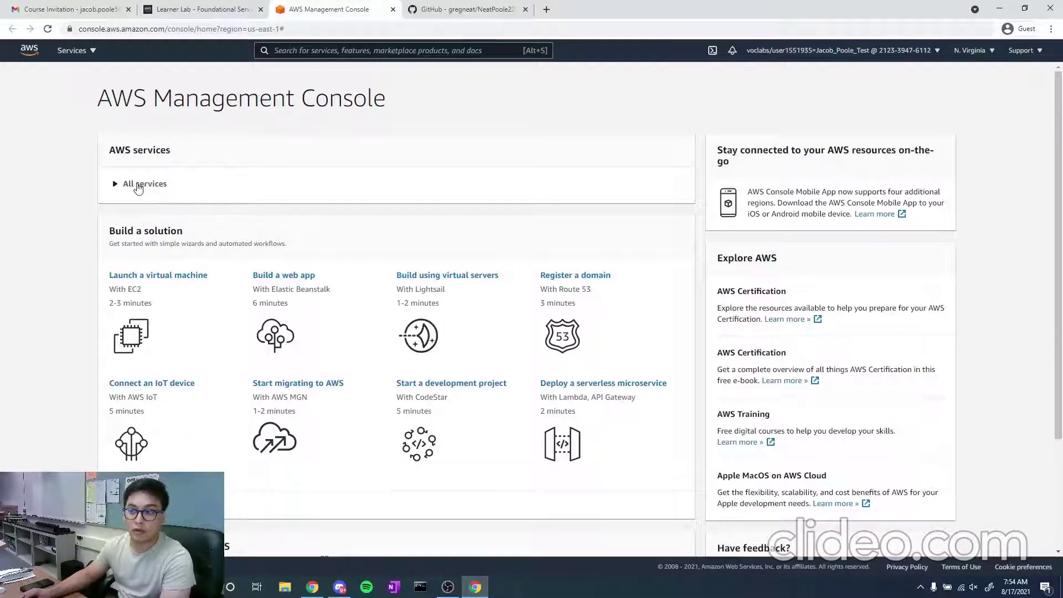
- Expand the list of all AWS services and open Cloud9 from the Developer Tools group
click(205, 9)
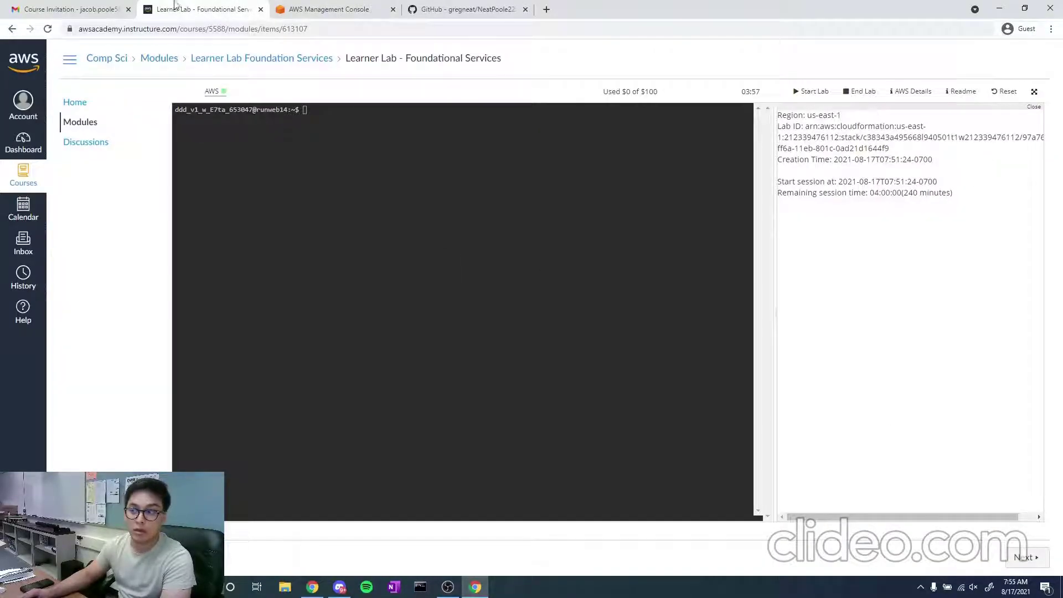
click(329, 9)
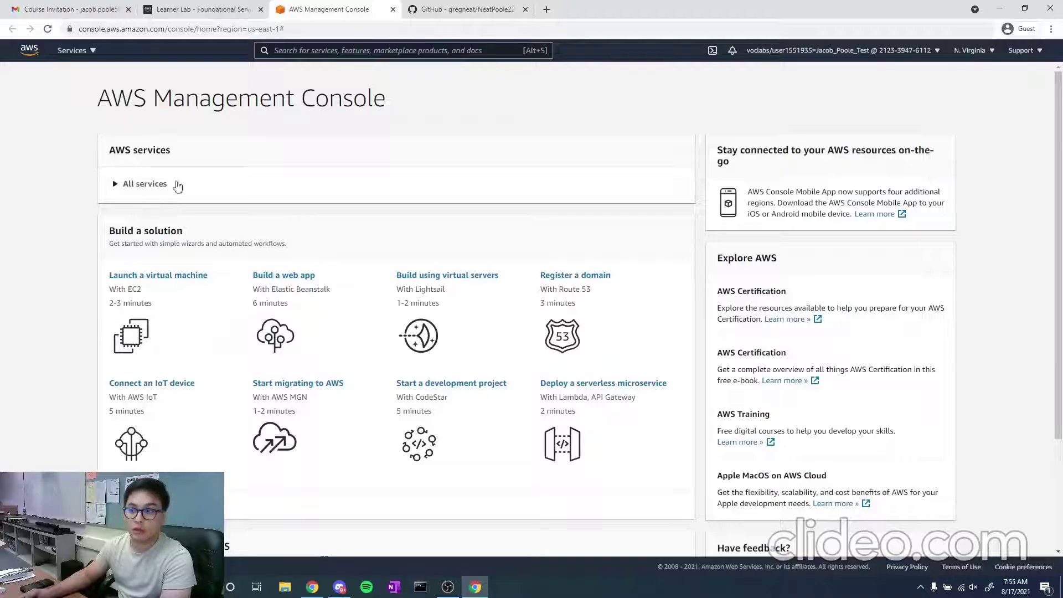
click(145, 184)
scroll(131, 424, down, 1)
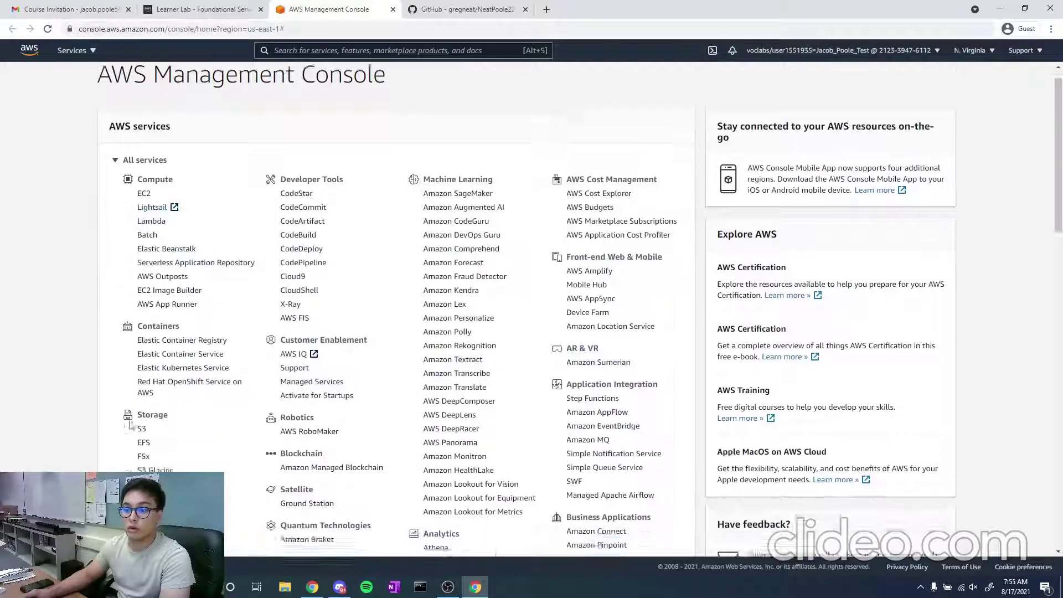
scroll(59, 119, up, 1)
click(109, 190)
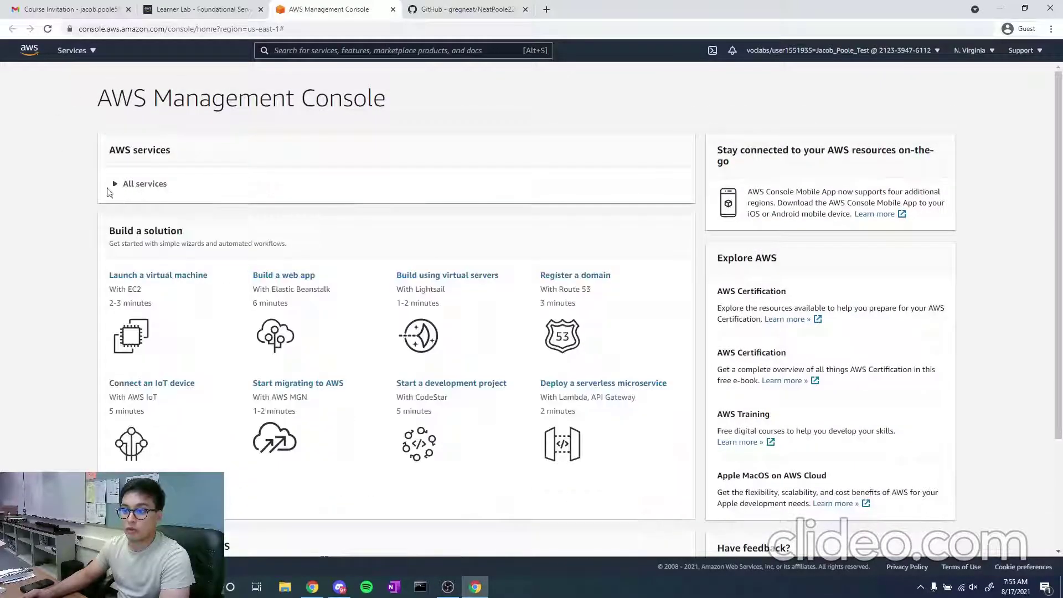
click(135, 184)
scroll(80, 282, down, 1)
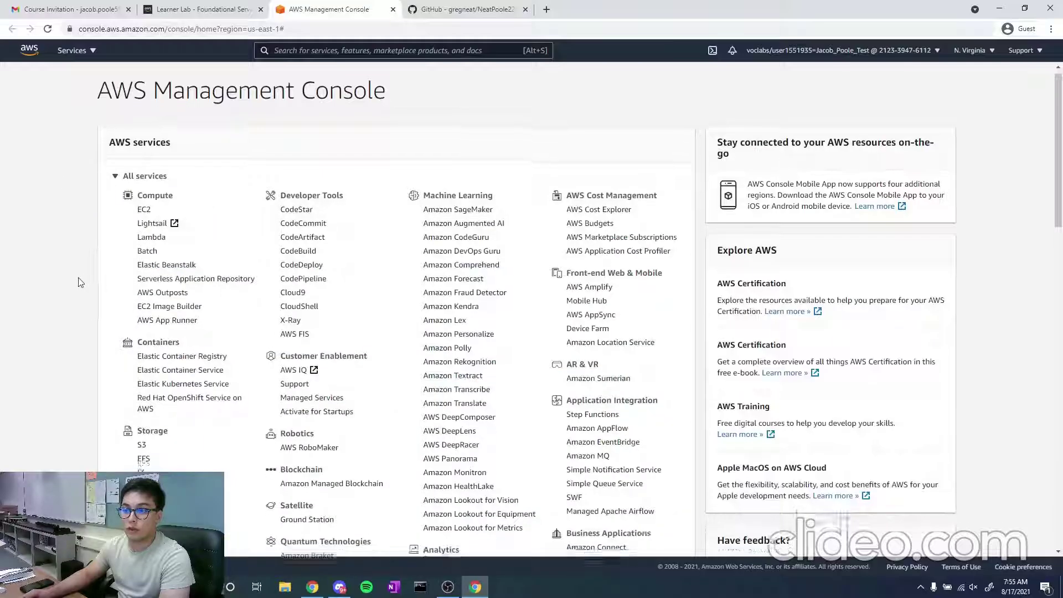
scroll(81, 282, down, 1)
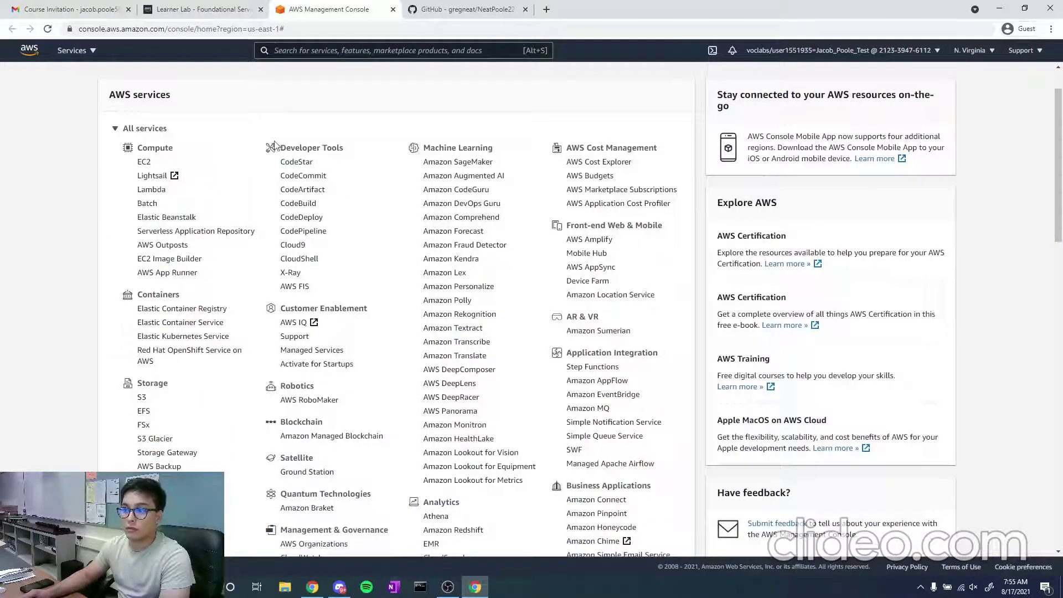
drag(275, 144, 360, 169)
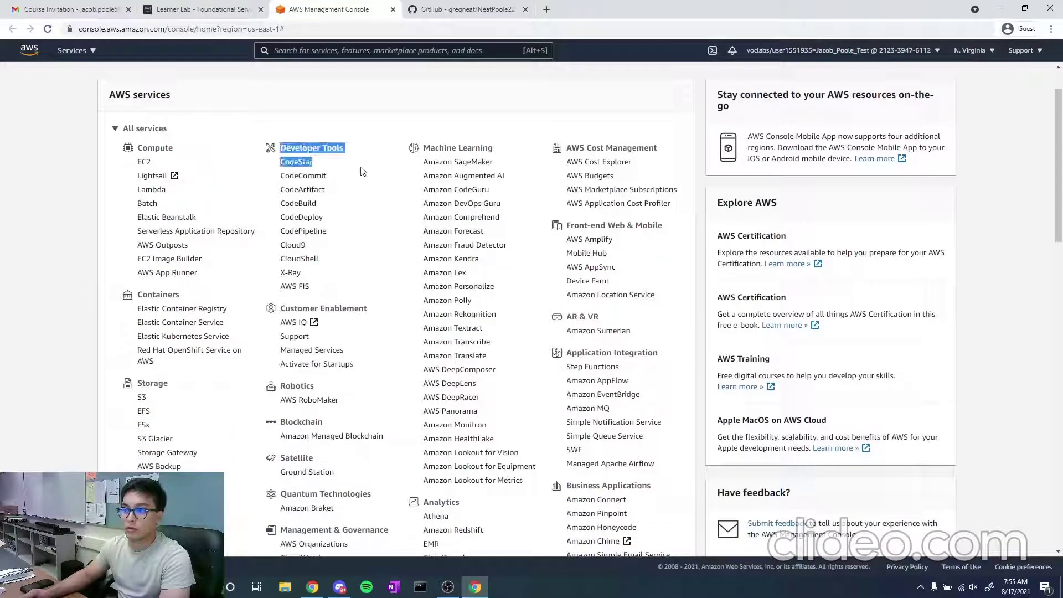
click(295, 245)
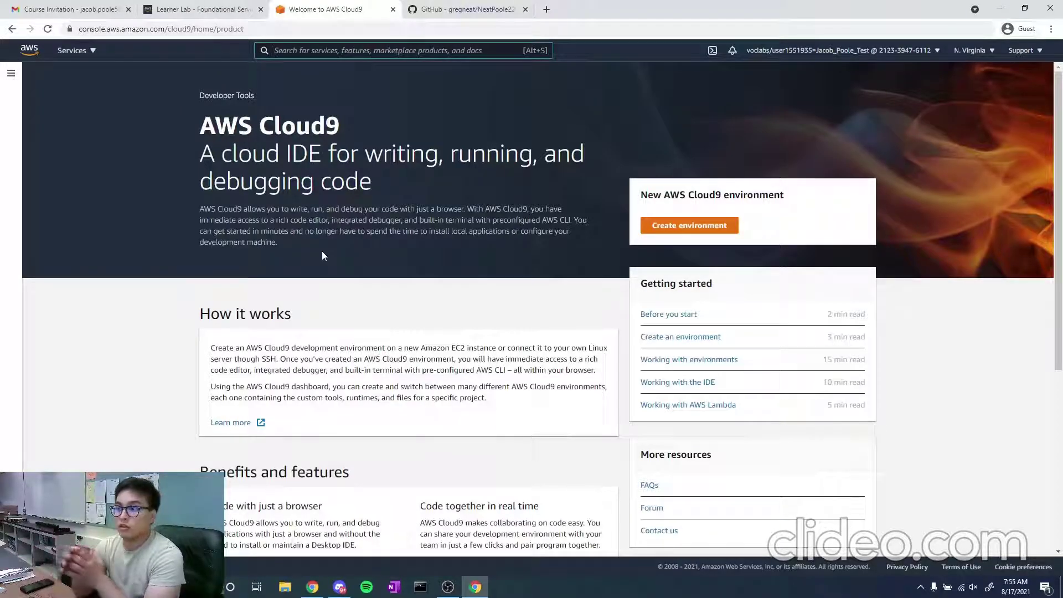
- Start creating a Cloud9 environment named "AP Comp Sci 21-22" with no description and continue to its settings
key(alt+s)
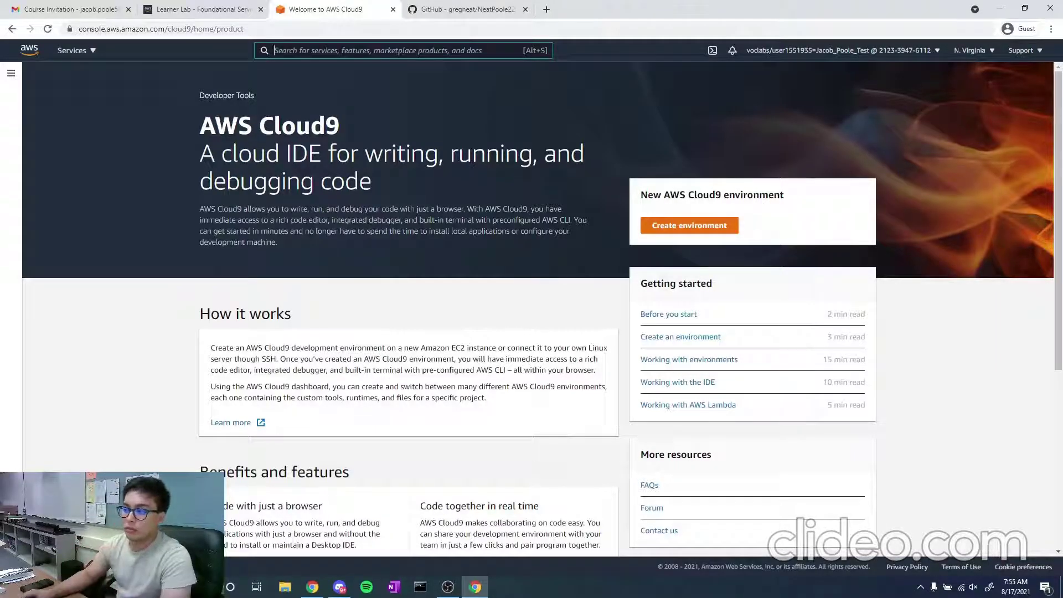
scroll(324, 256, down, 5)
scroll(282, 382, up, 3)
scroll(282, 382, up, 2)
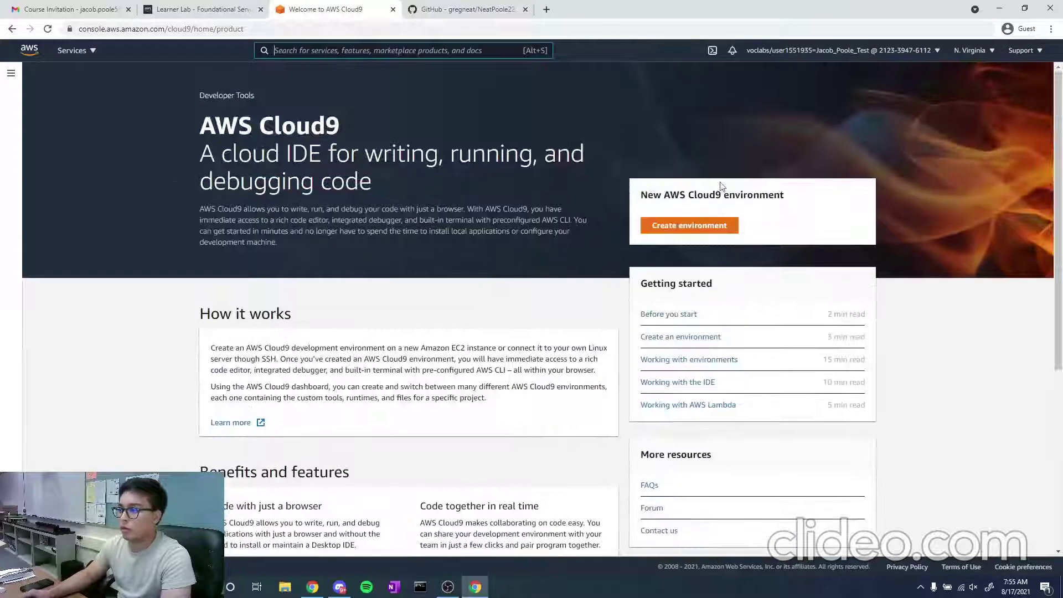
click(690, 229)
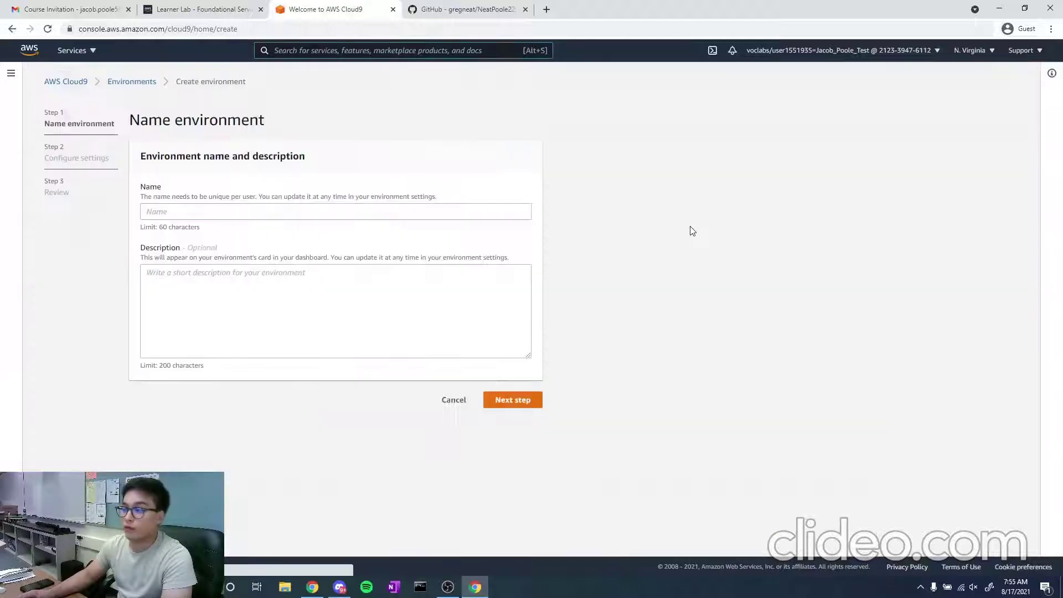
click(261, 216)
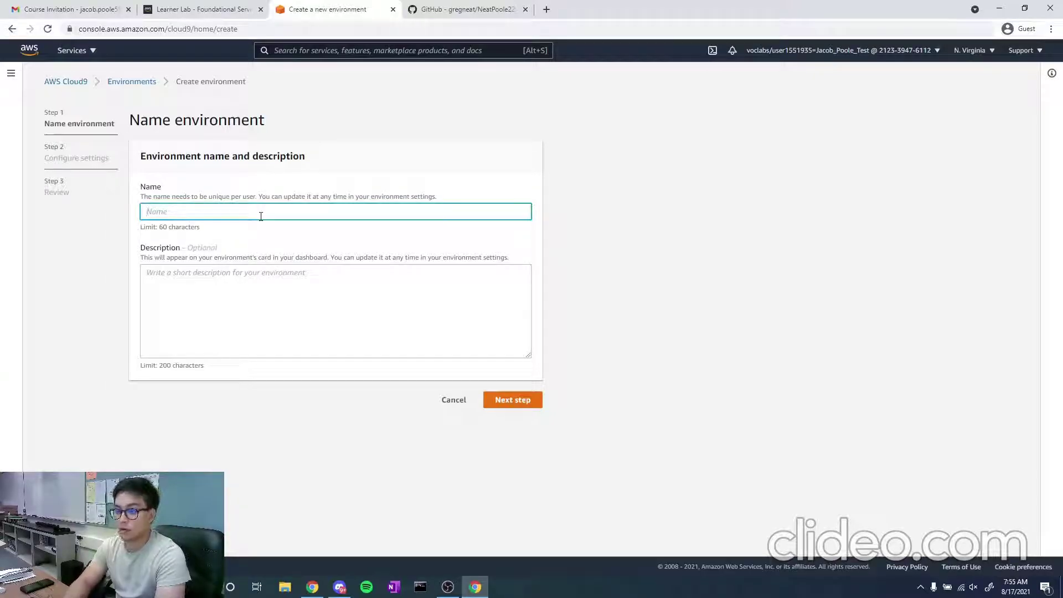
text(AP)
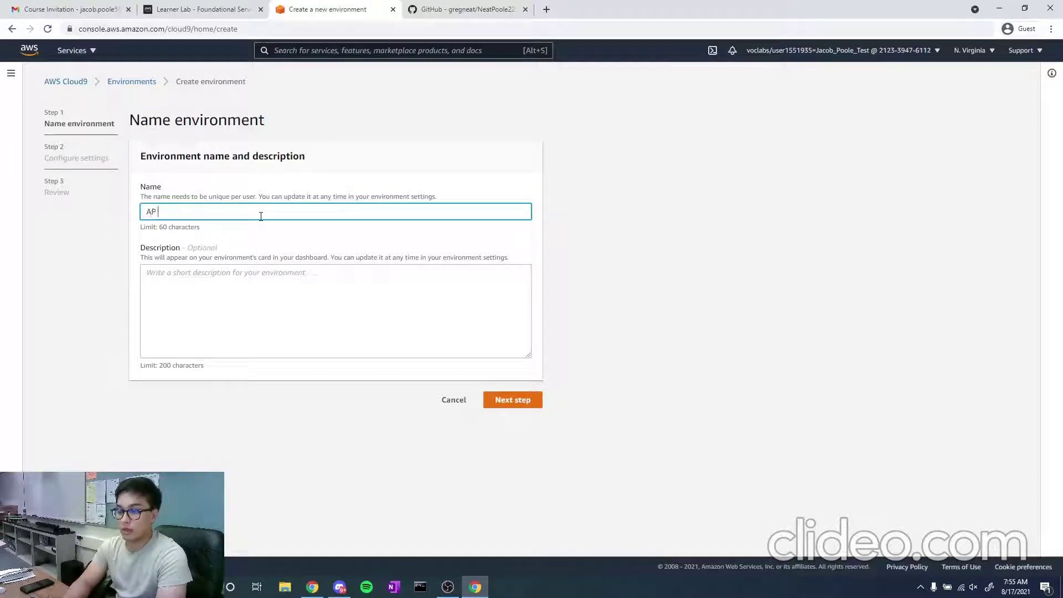
text( Comp Sci 20)
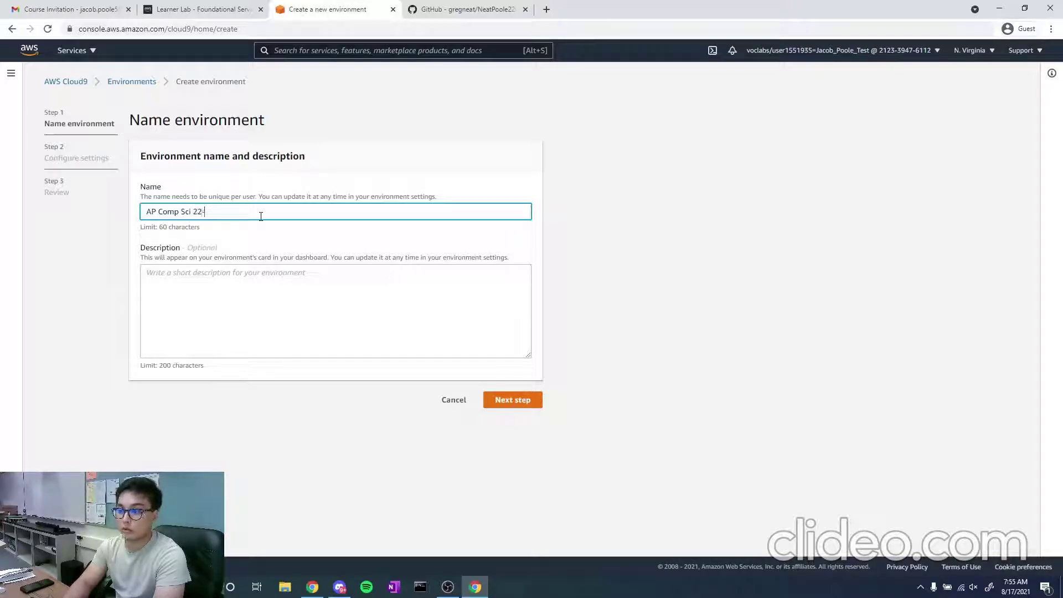
key(BackSpace)
text(22)
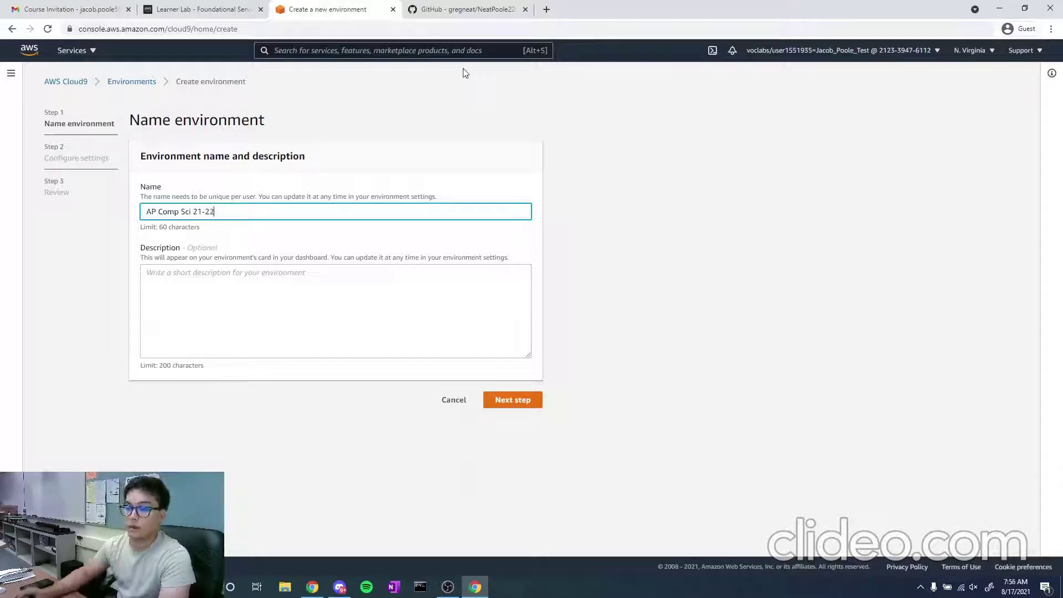
click(329, 289)
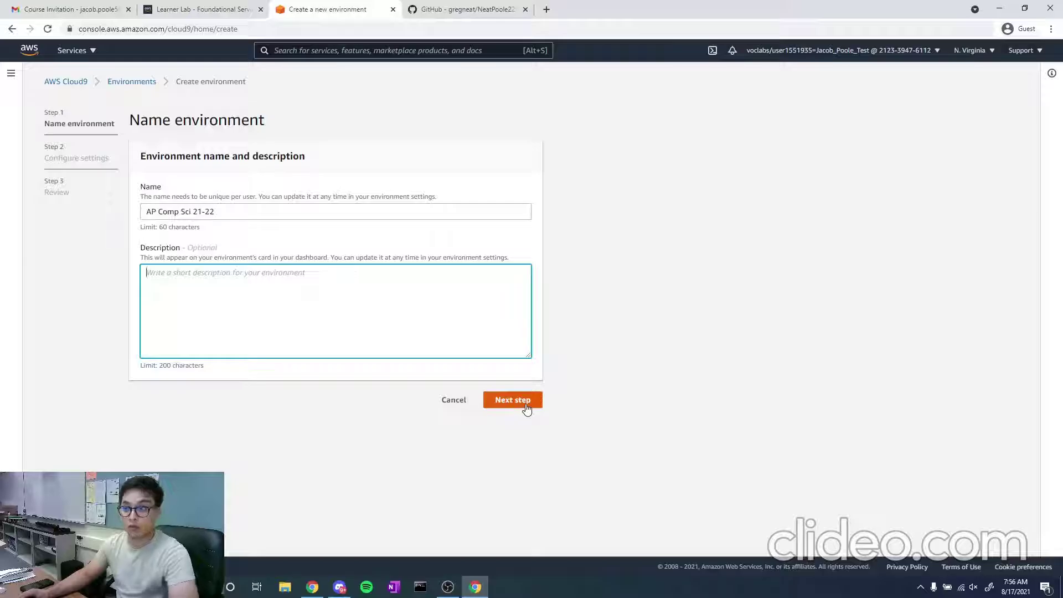
click(526, 406)
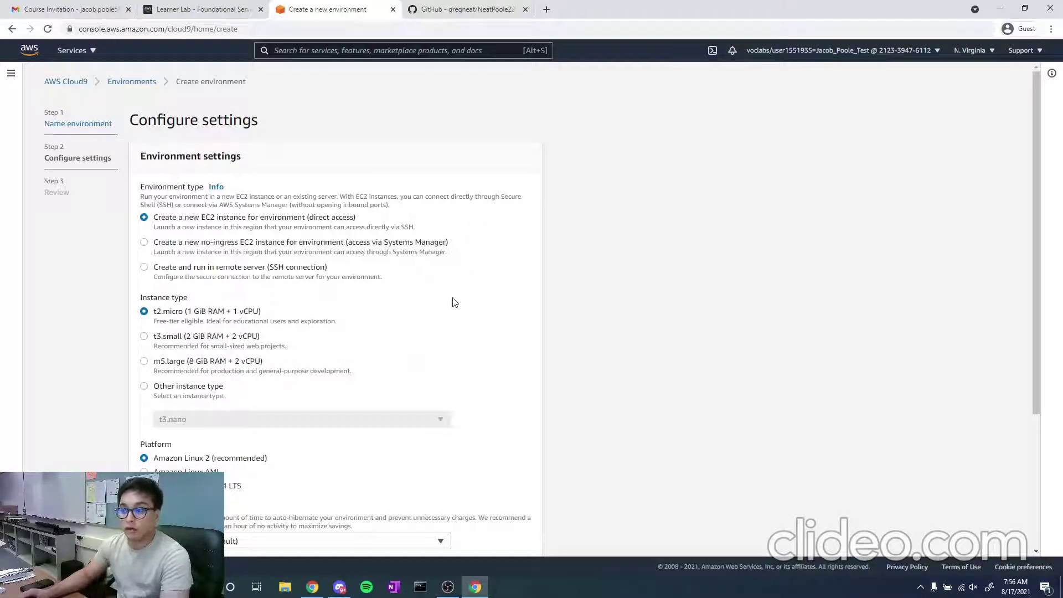
- Keep the default settings, including the t2.micro instance, Amazon Linux 2 and 30-minute hibernation, and create the environment
scroll(453, 309, down, 2)
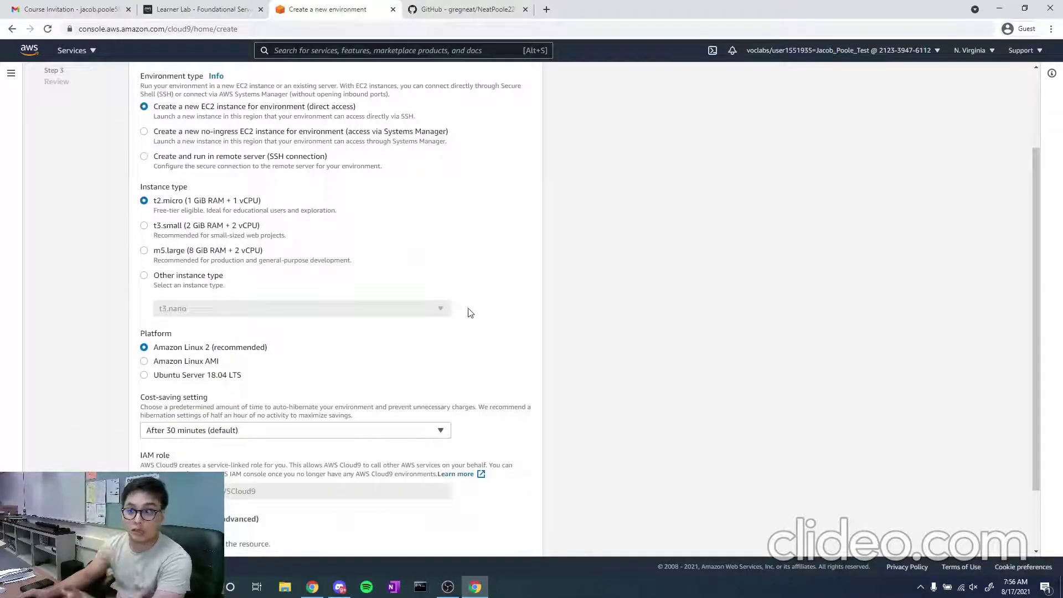
scroll(469, 314, down, 2)
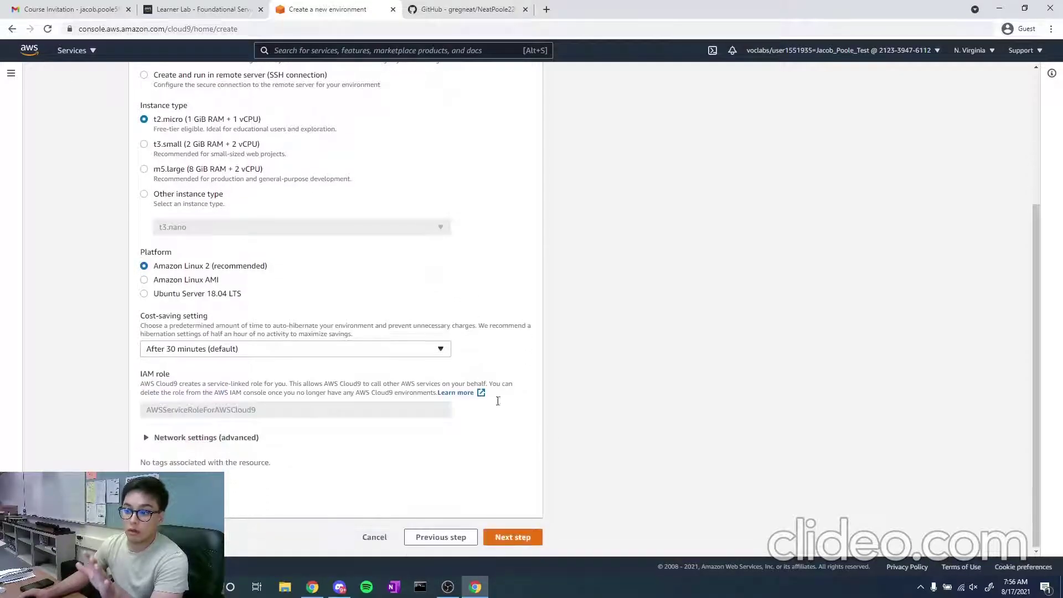
click(537, 540)
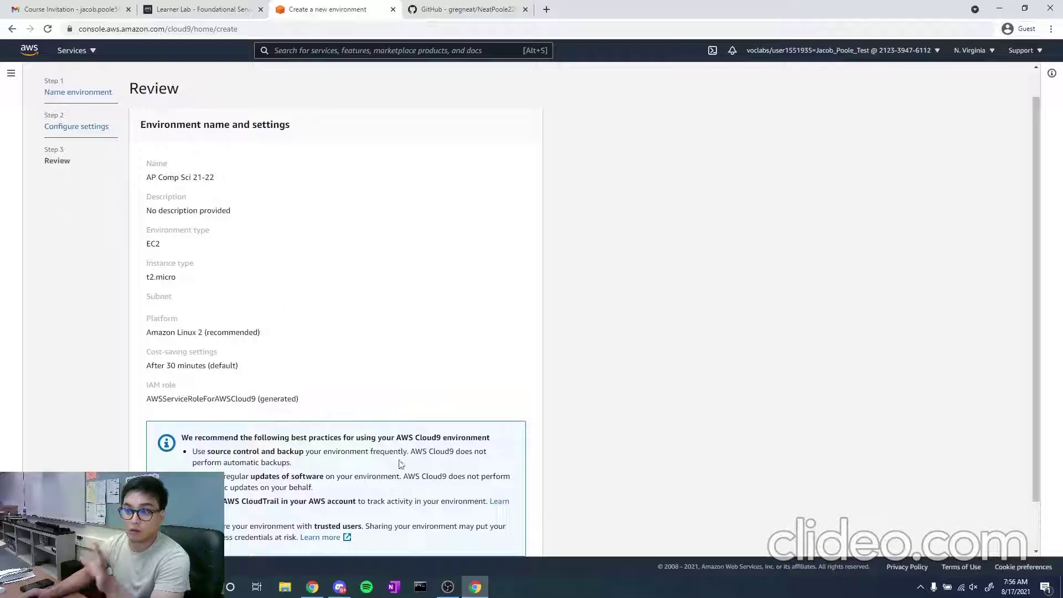
scroll(431, 476, down, 1)
click(514, 538)
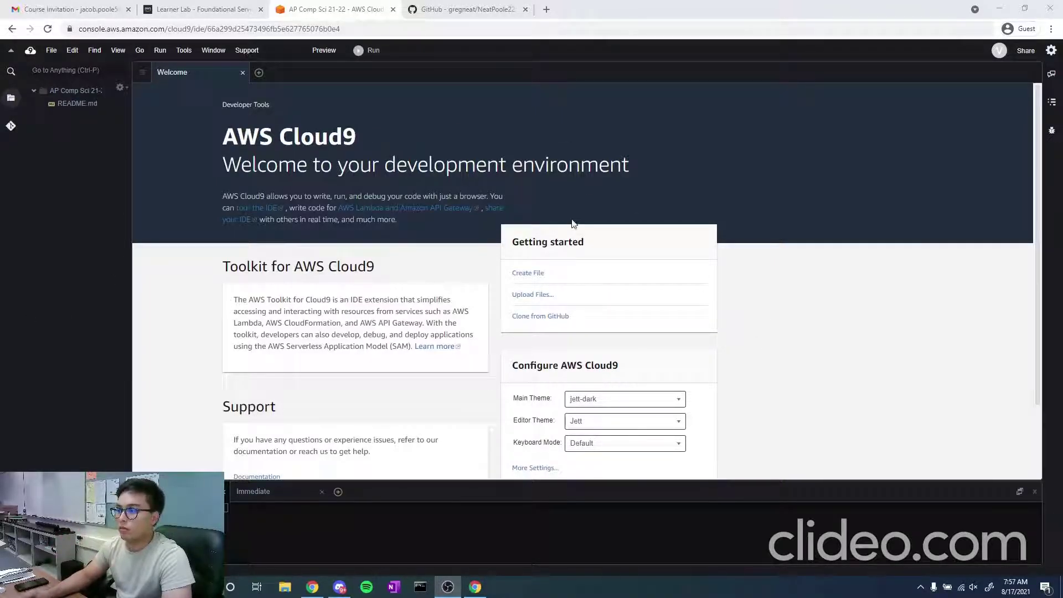
- Try the Dark Gray and Flat Light main themes and settle on the AWS Cloud9 Classic Dark Theme
scroll(572, 223, down, 2)
scroll(248, 249, up, 1)
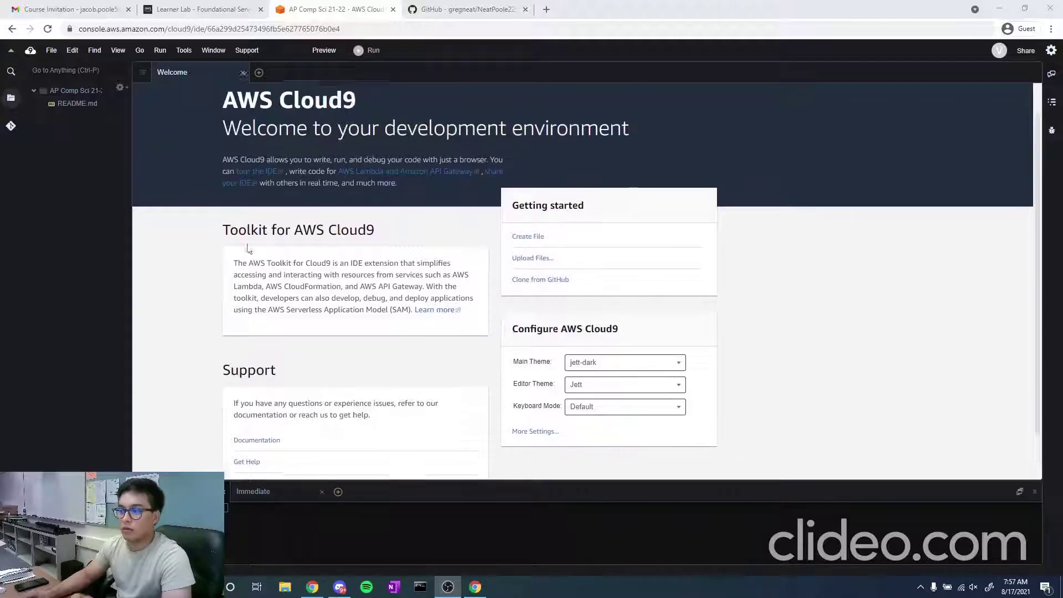
scroll(248, 249, up, 1)
click(660, 400)
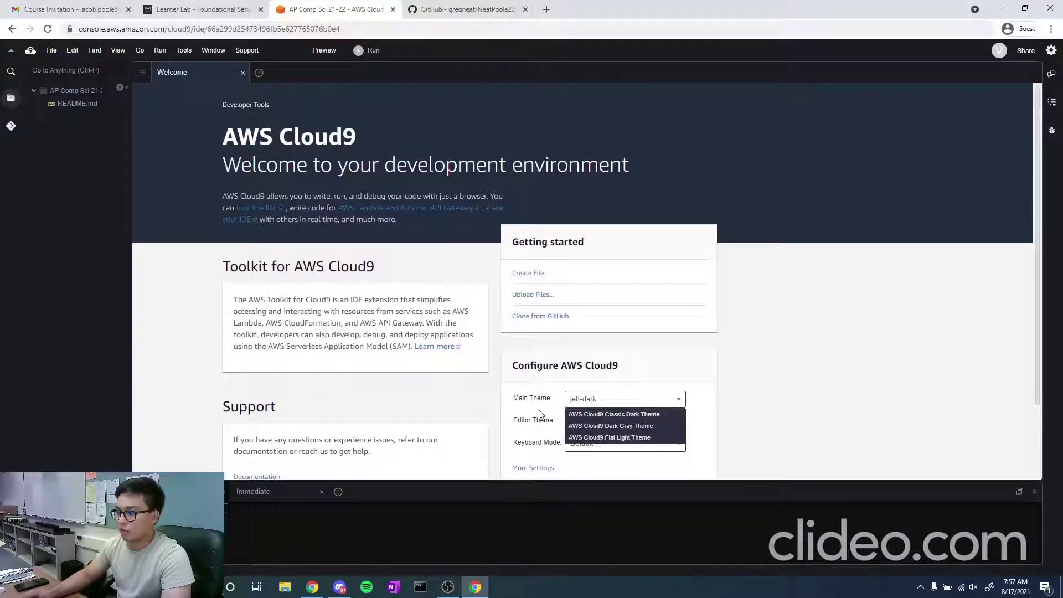
click(610, 426)
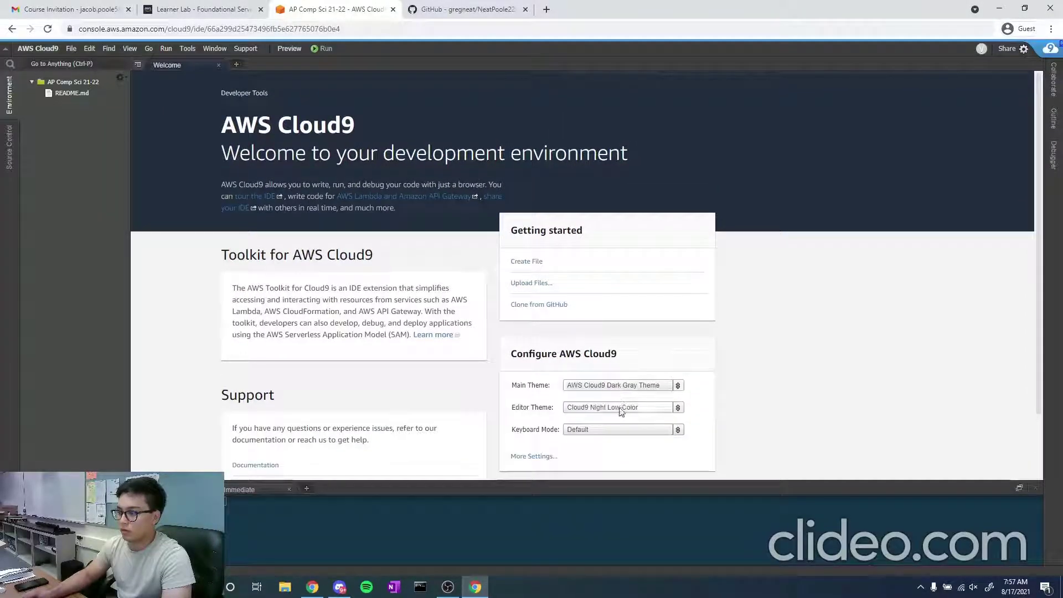
click(619, 386)
click(617, 400)
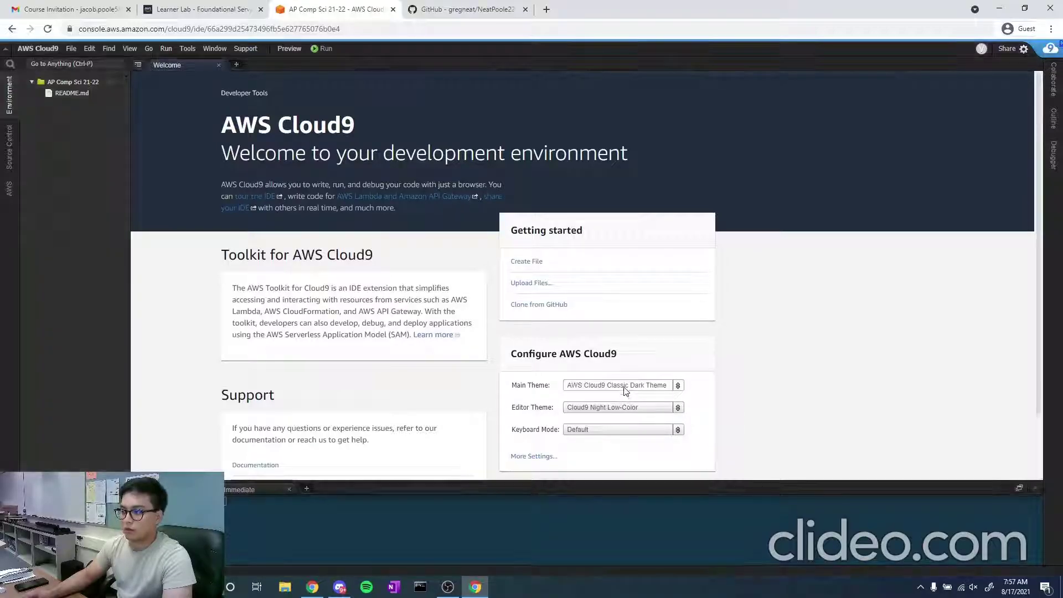
click(625, 390)
click(620, 417)
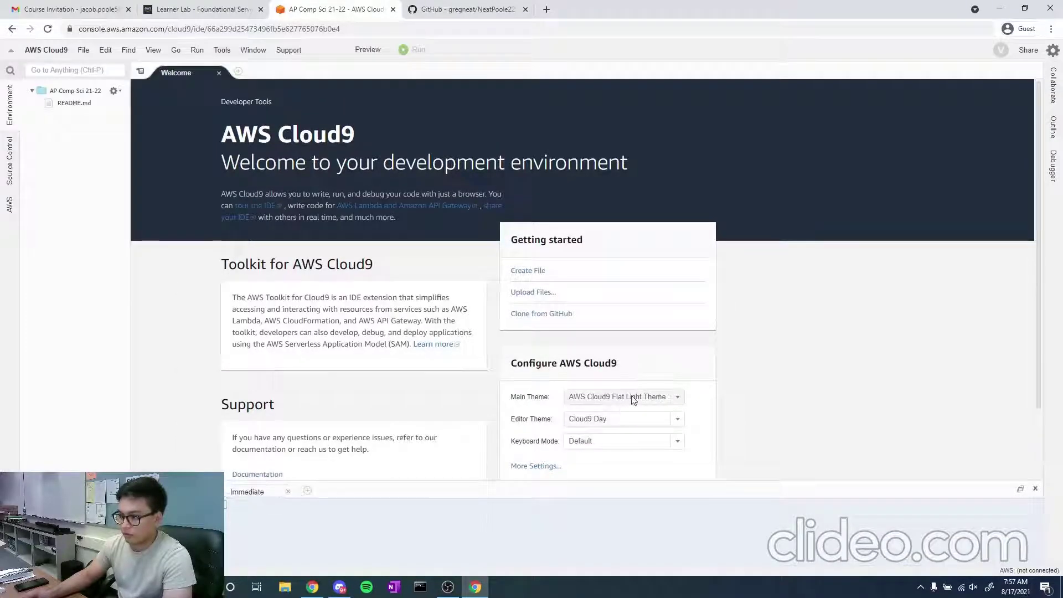
click(634, 399)
click(637, 413)
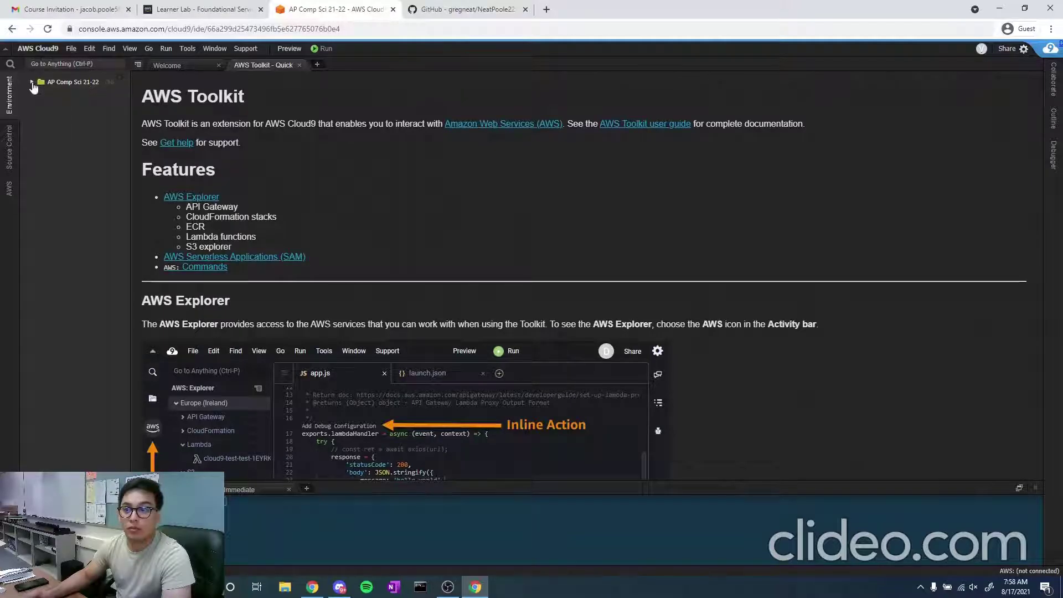
- Examine the environment's file tree and the actions available for README.md, such as creating a new file or folder
click(53, 94)
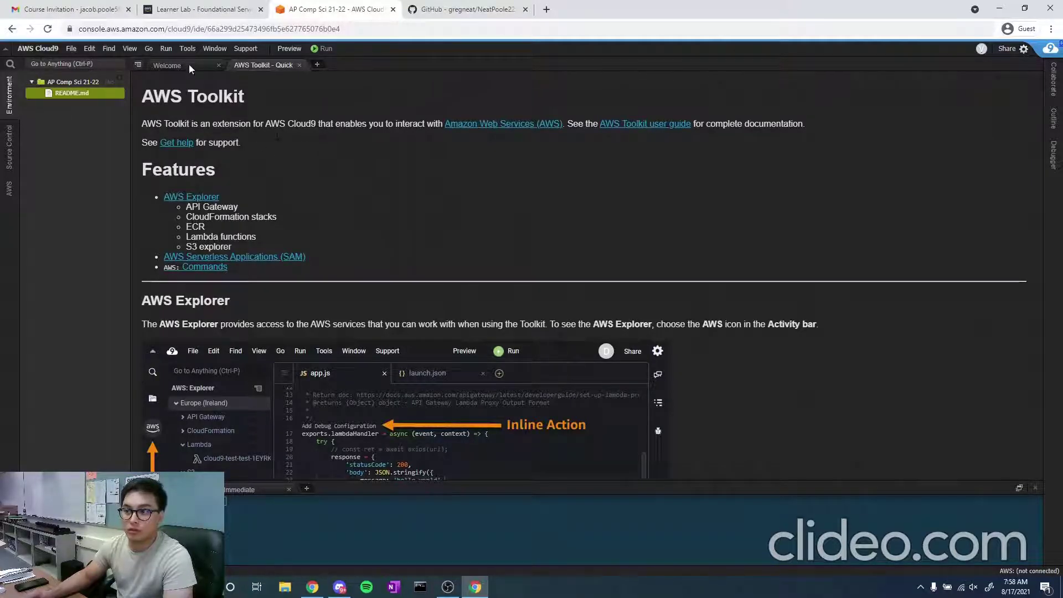
click(186, 65)
click(53, 104)
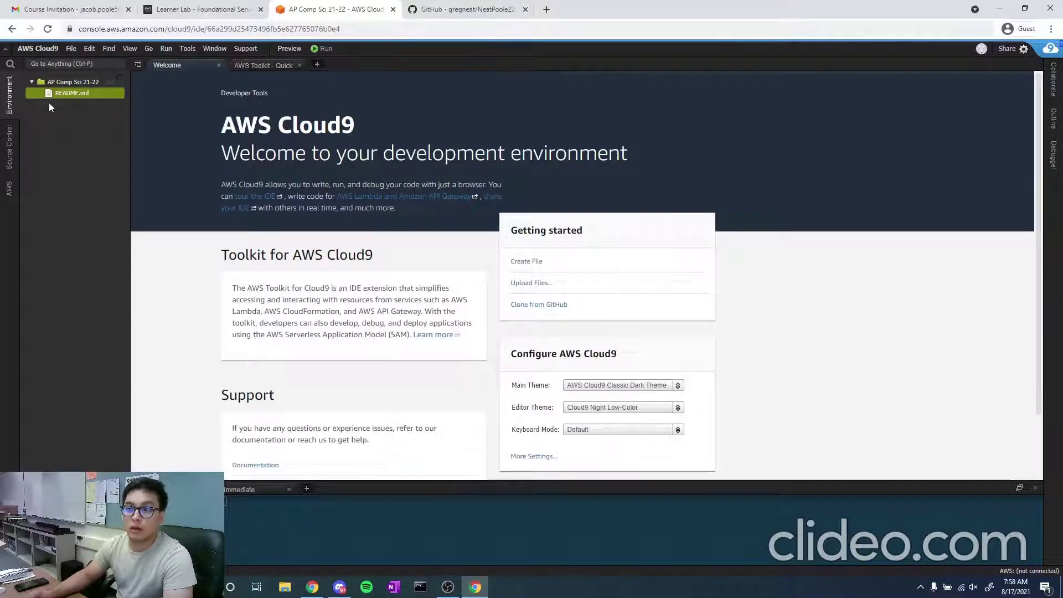
right_click(68, 136)
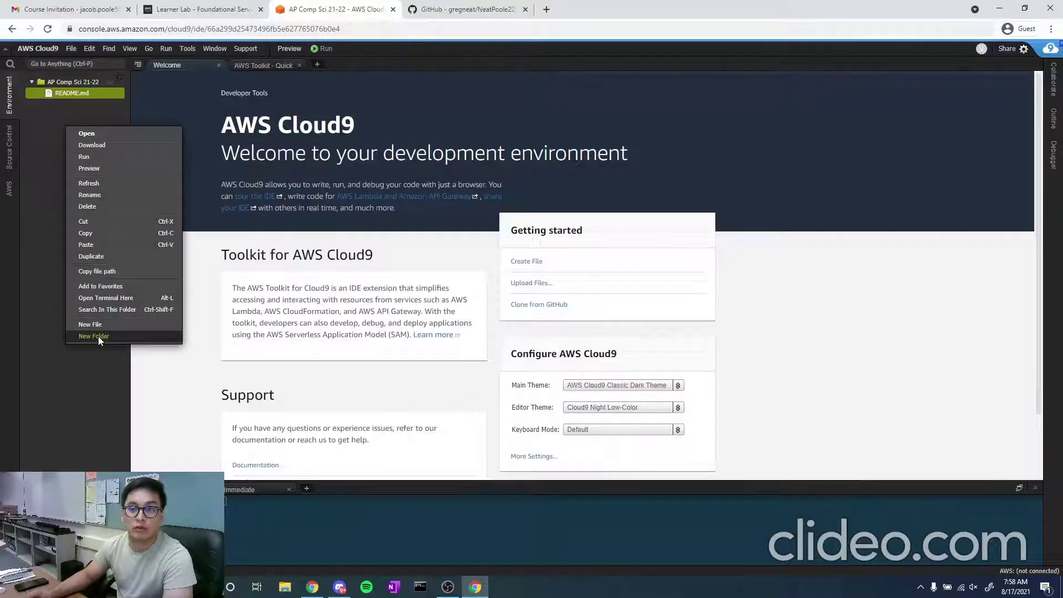
click(39, 195)
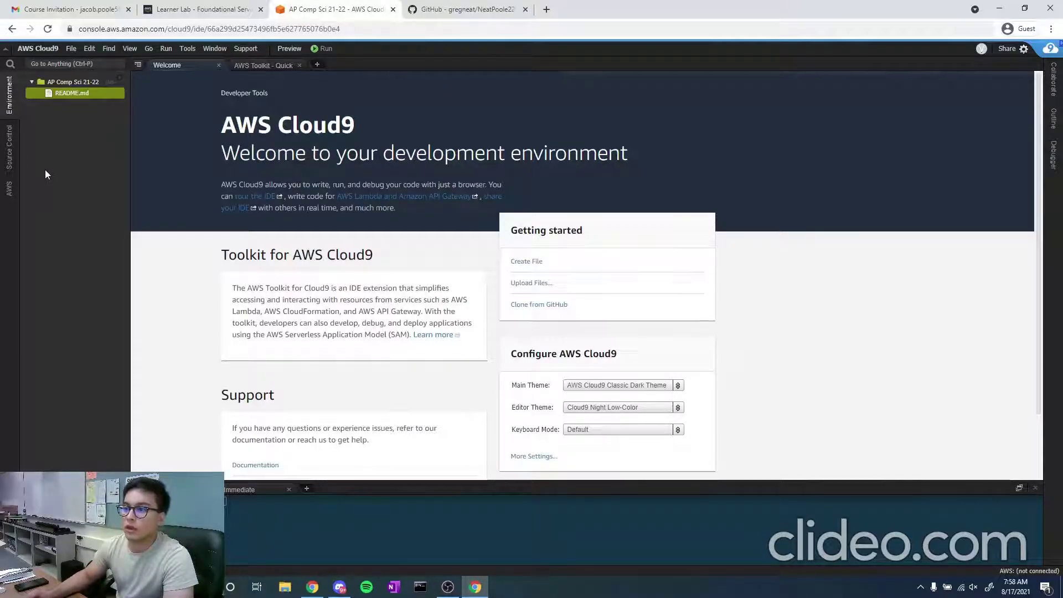
- Look through the AWS Toolkit and Welcome pages and enlarge the terminal pane below the editor
click(247, 67)
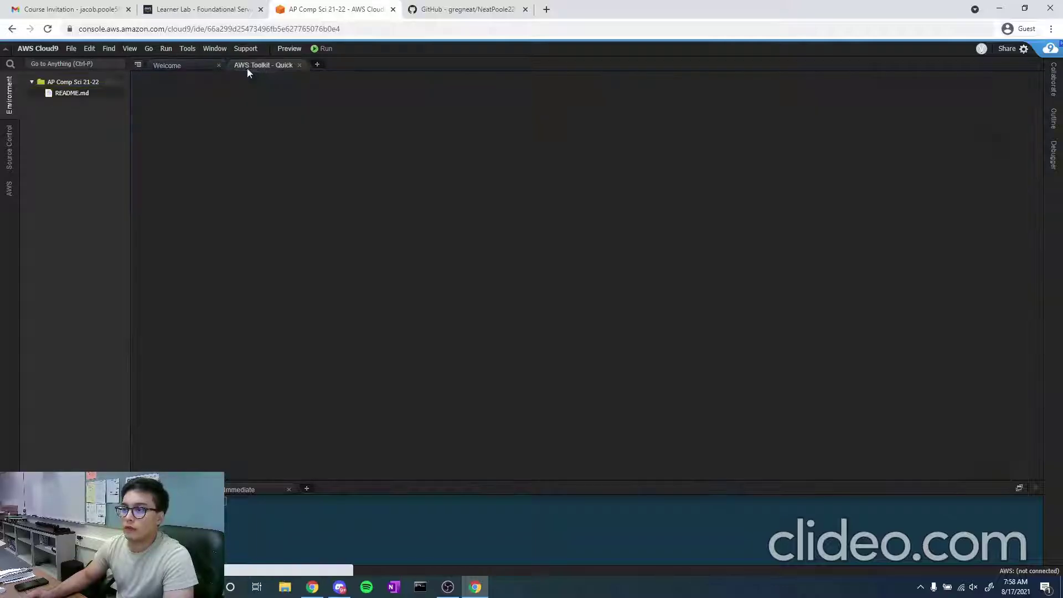
scroll(244, 366, down, 5)
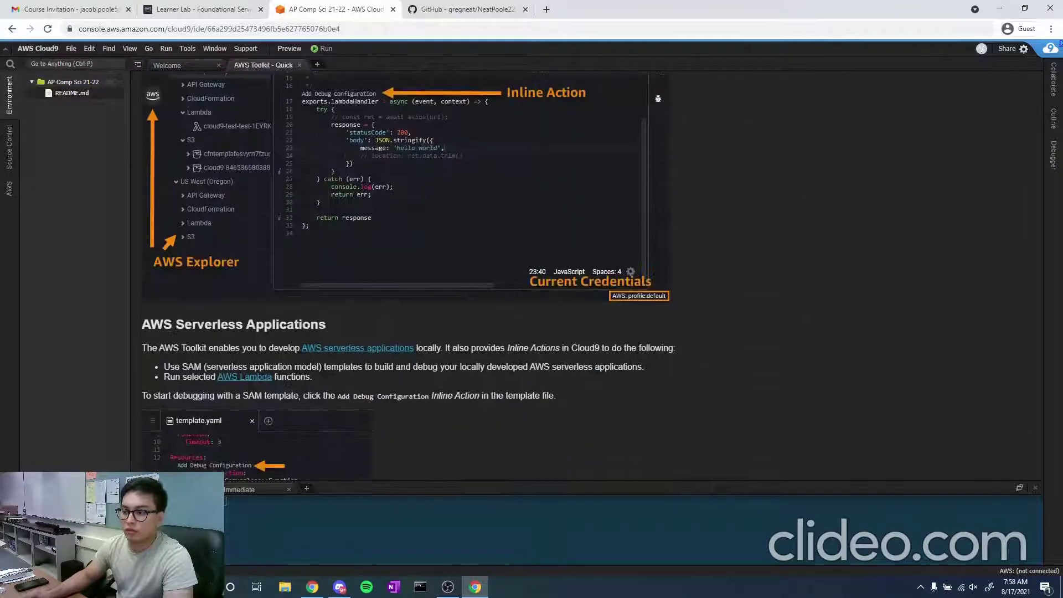
click(191, 65)
scroll(243, 288, down, 2)
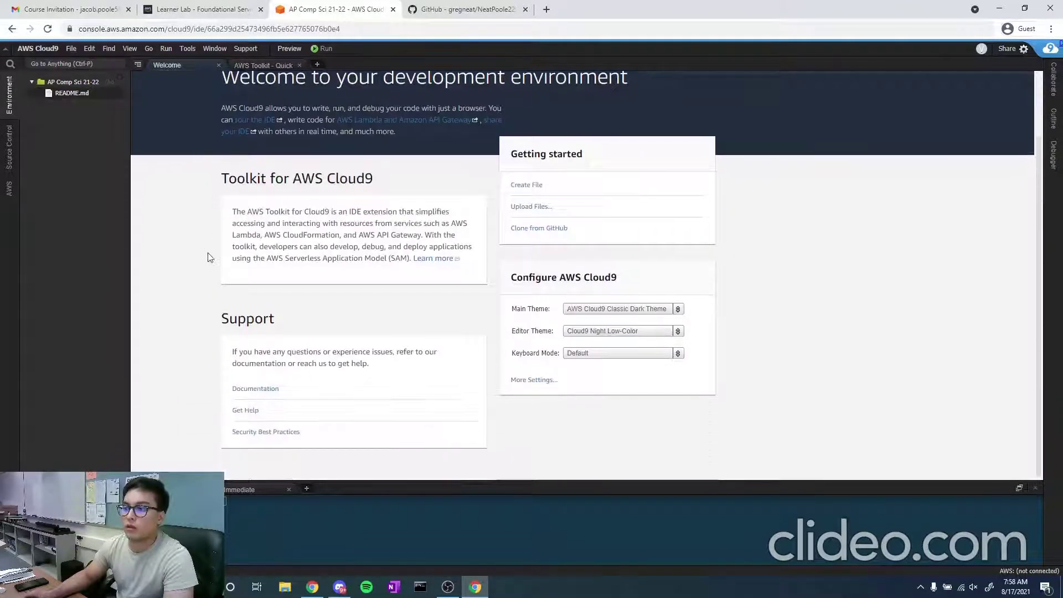
drag(260, 485, 303, 374)
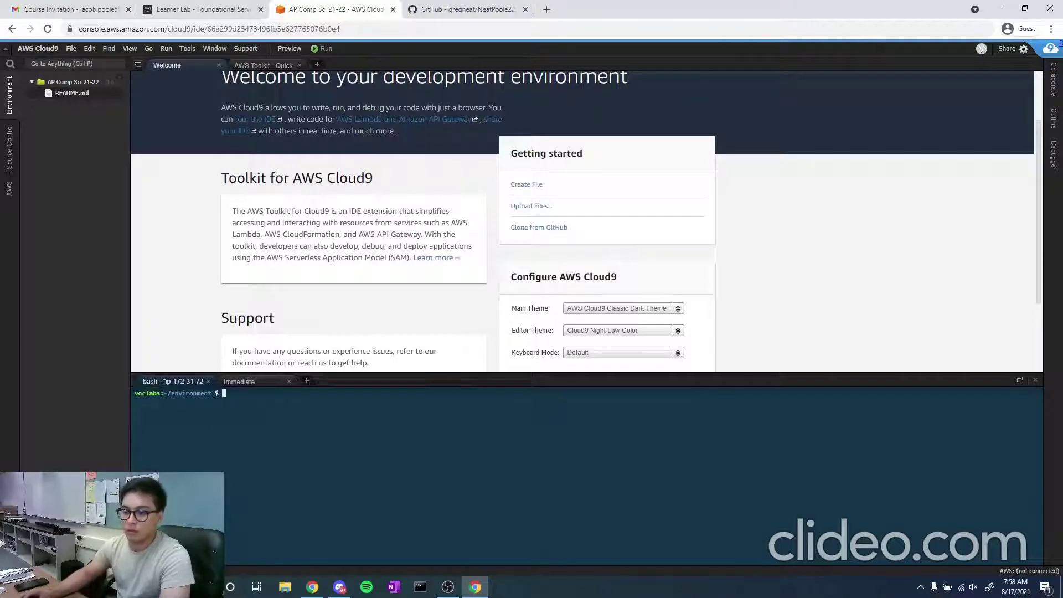
- List the environment folder's contents in the terminal with ls and again with dir
click(48, 226)
click(352, 465)
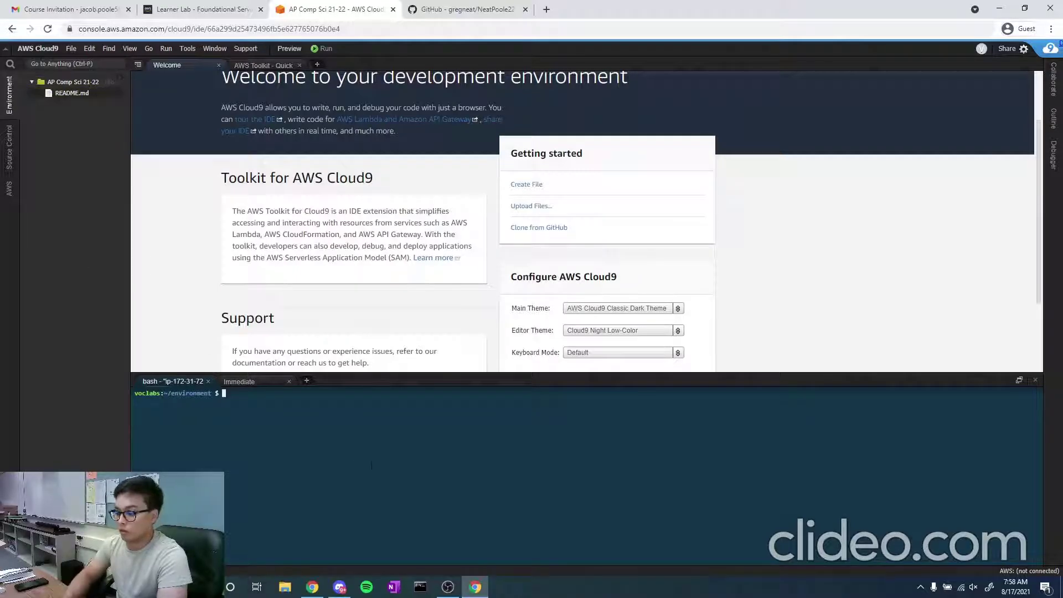
text(ls)
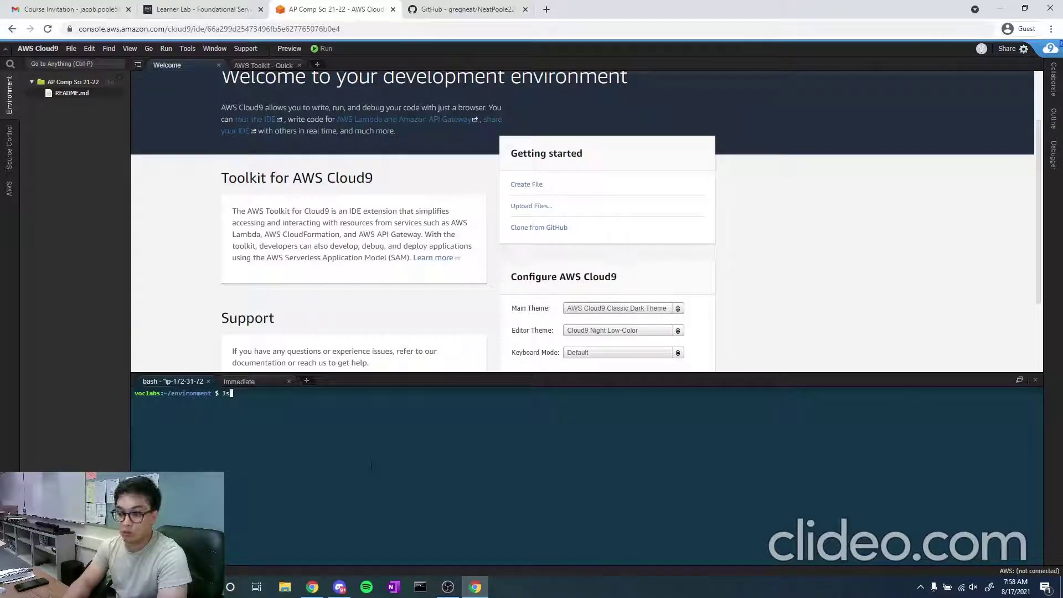
key(Return)
text(dir)
key(Return)
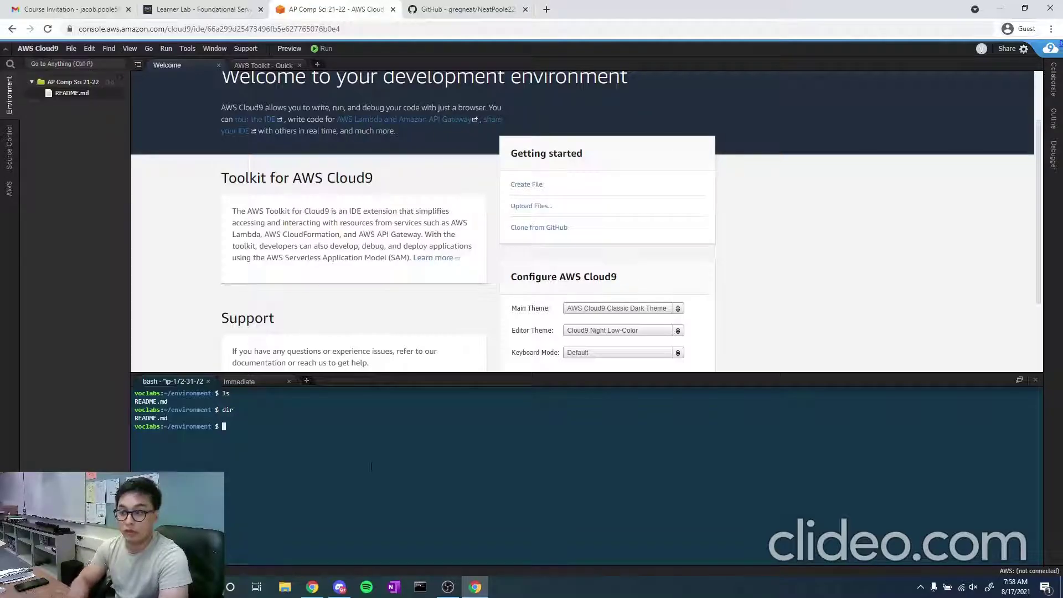
- Clone the NeatPoole22 GitHub repository into the environment with git clone, checking its HTTPS clone address on the repository page
text(git clone)
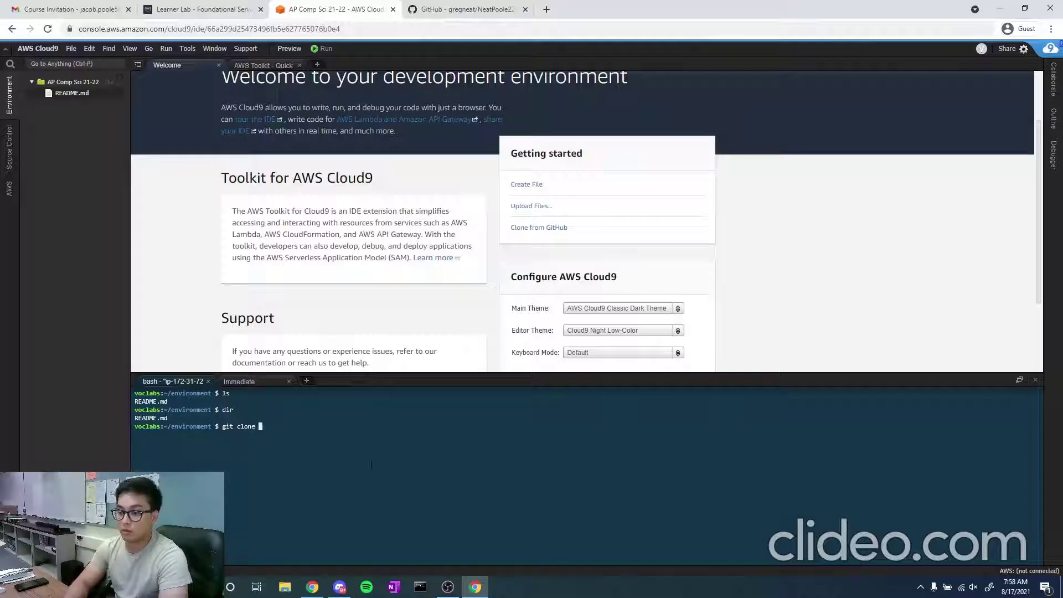
text(https://github.com/gregneat/NeatPoole22.git)
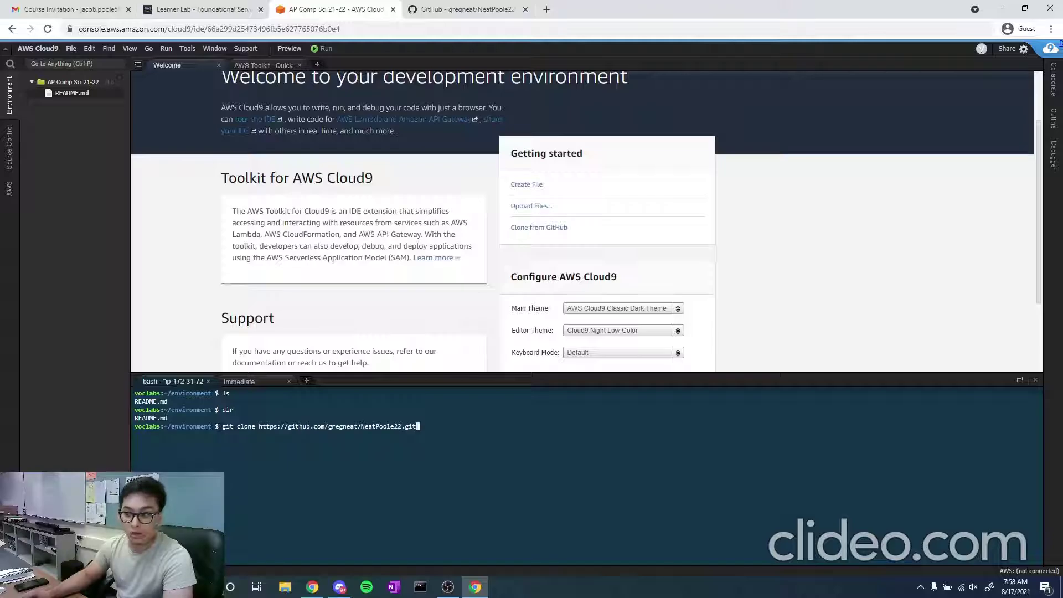
click(443, 9)
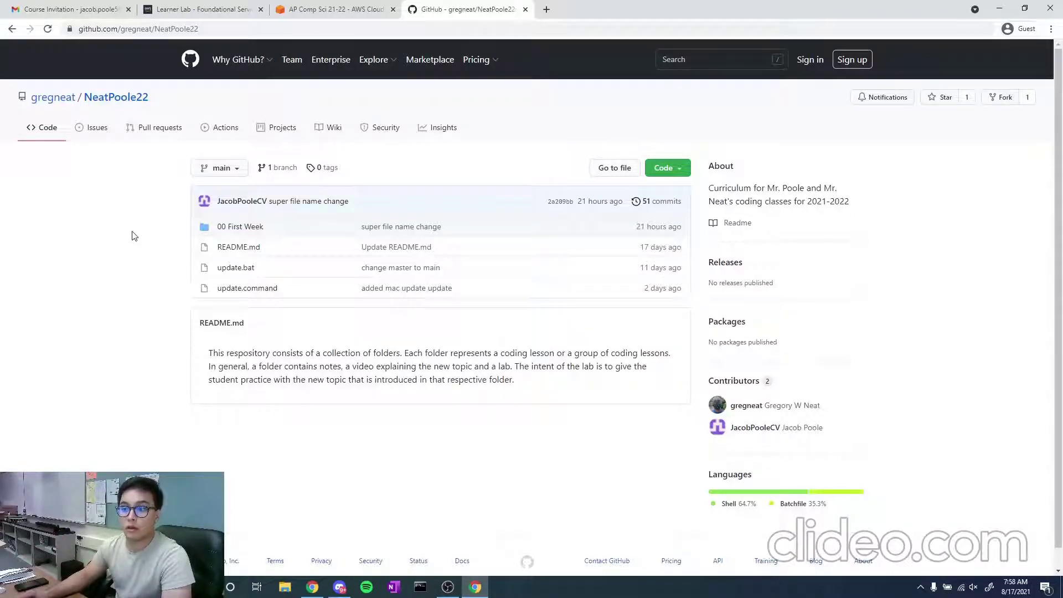
click(680, 170)
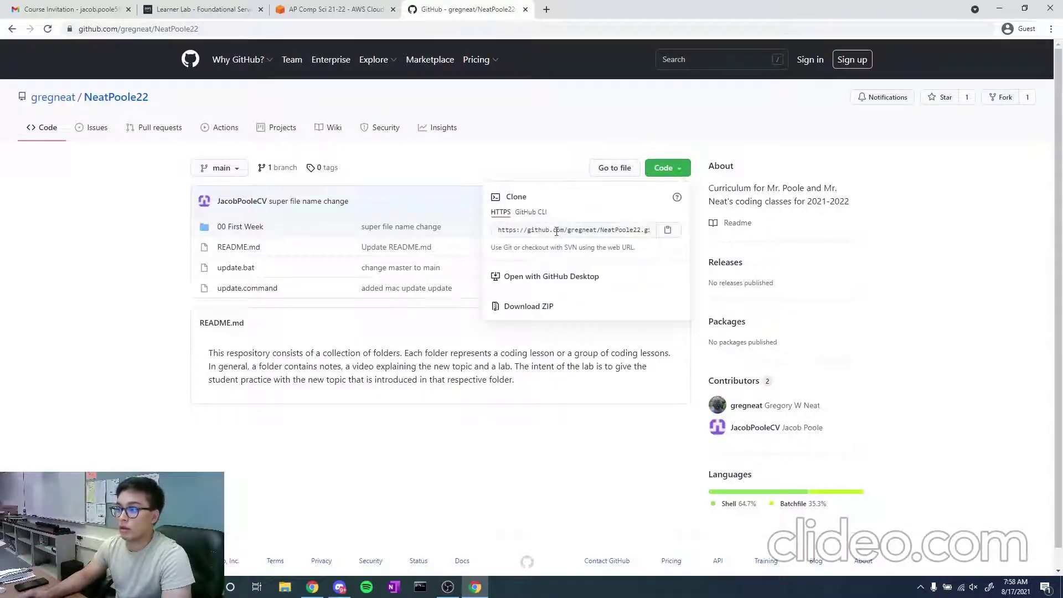
click(155, 29)
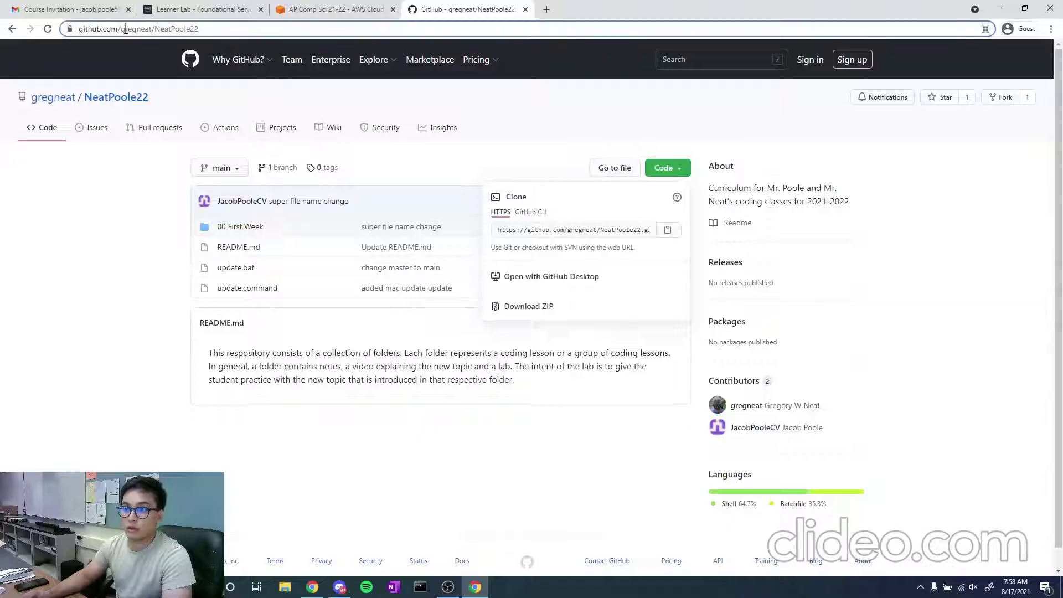
click(113, 285)
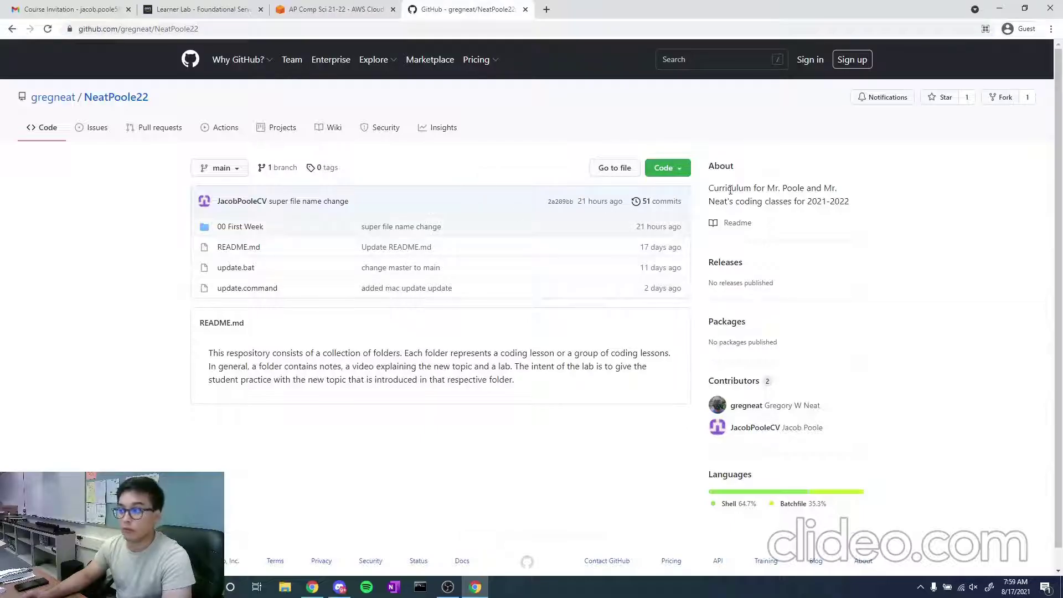
click(677, 172)
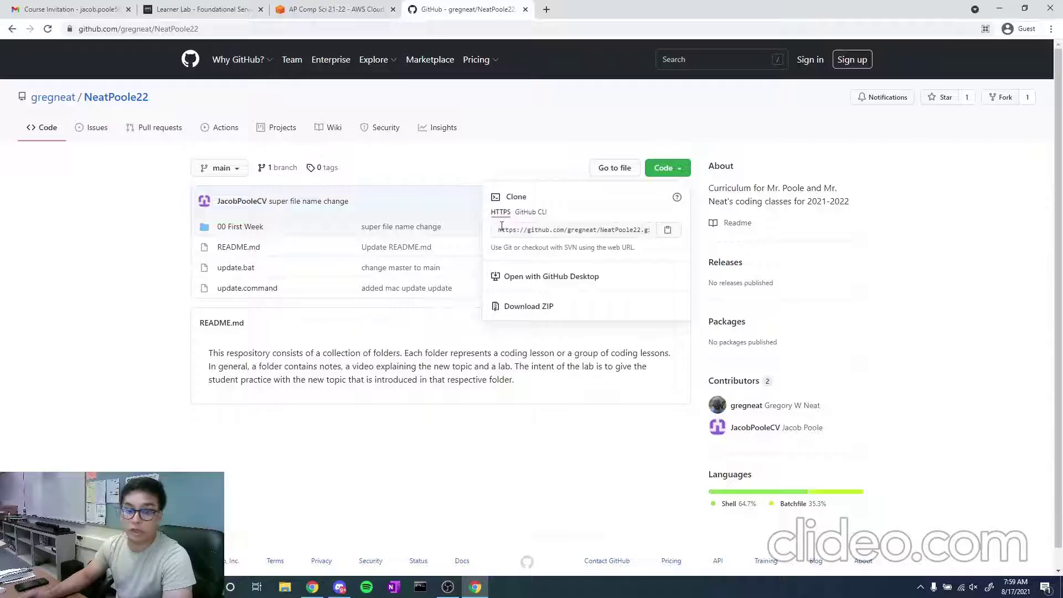
click(668, 229)
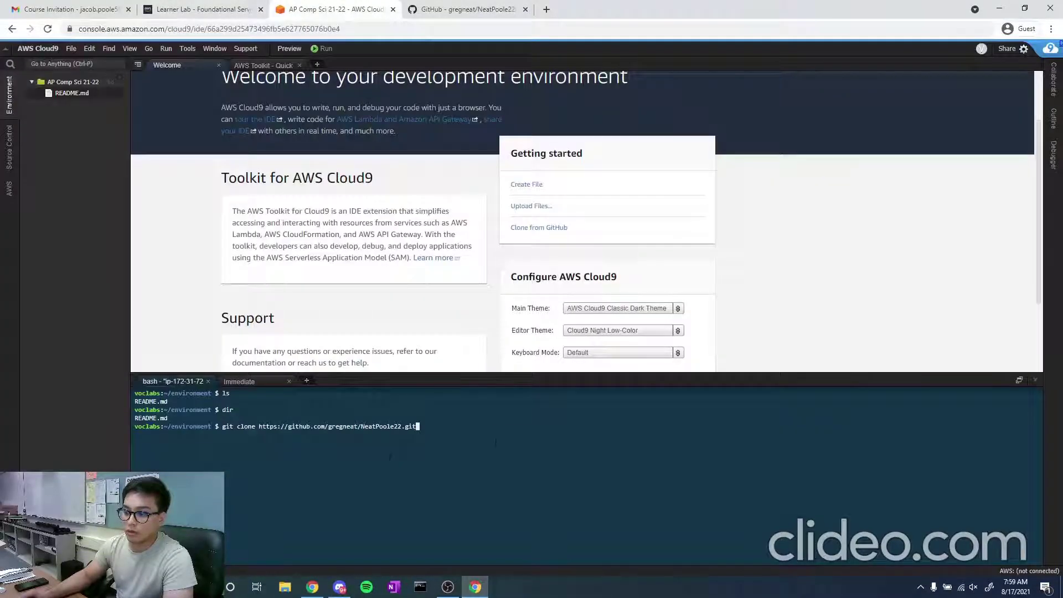
key(Return)
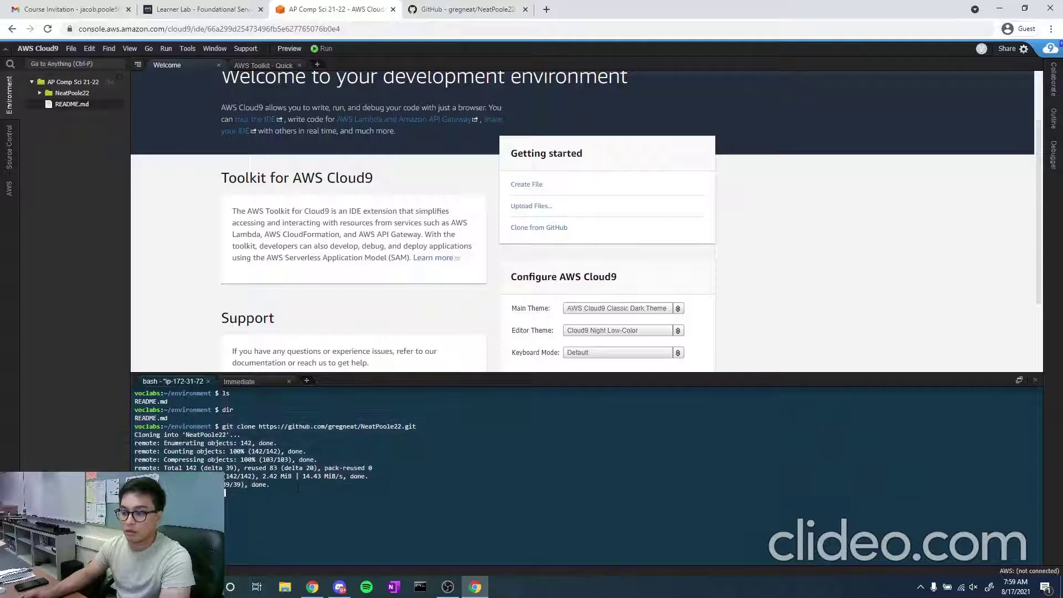
- List the environment folder again with ls and dir, and clear the terminal
text(ls)
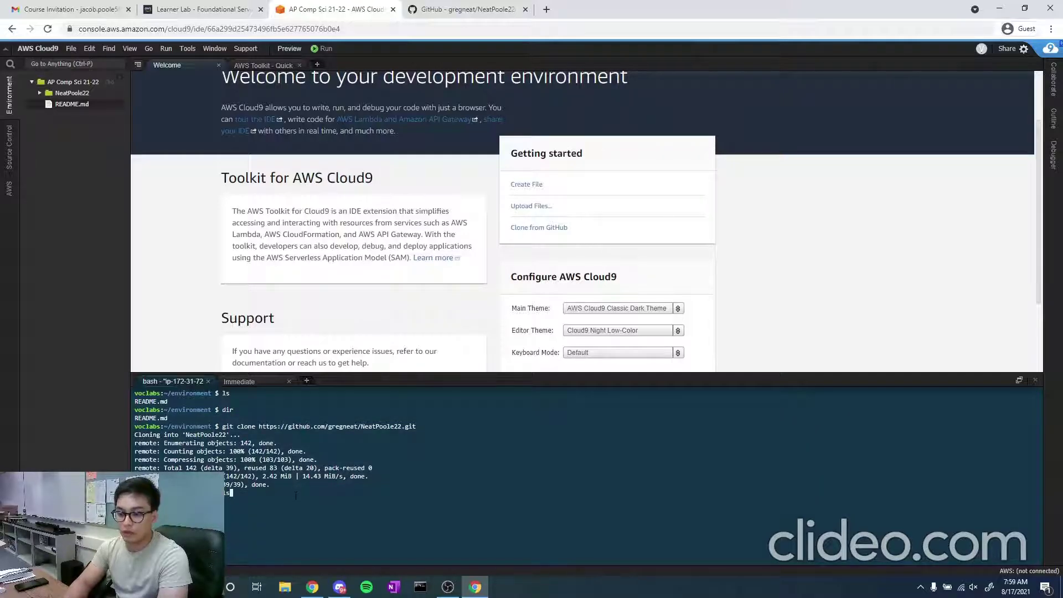
text(dir)
key(Return)
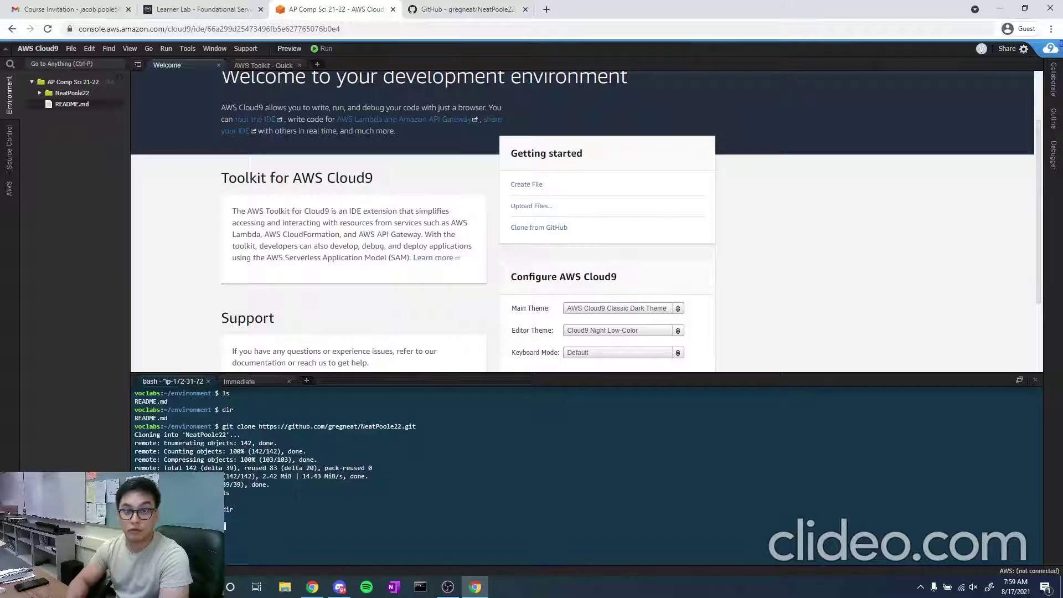
text(clear)
key(Return)
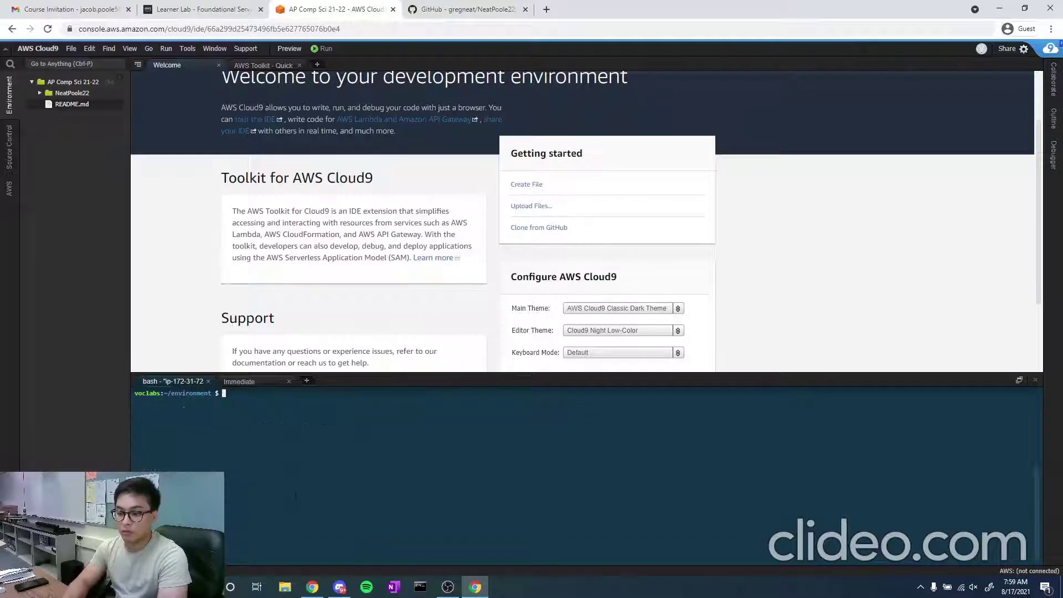
- Change the terminal's directory to NeatPoole22 and list its contents with dir
text(cd )
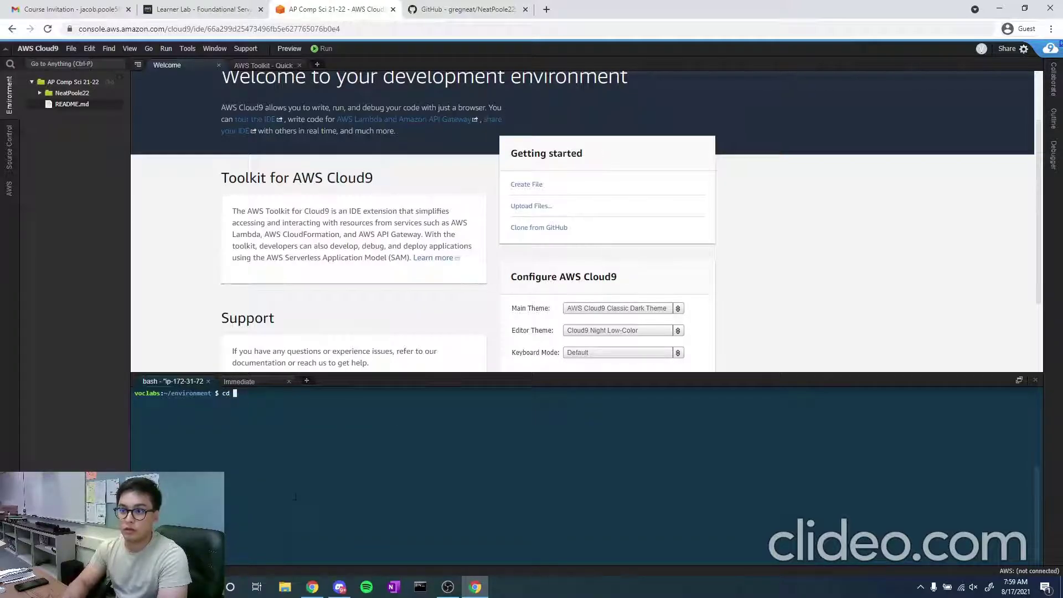
text(Nea)
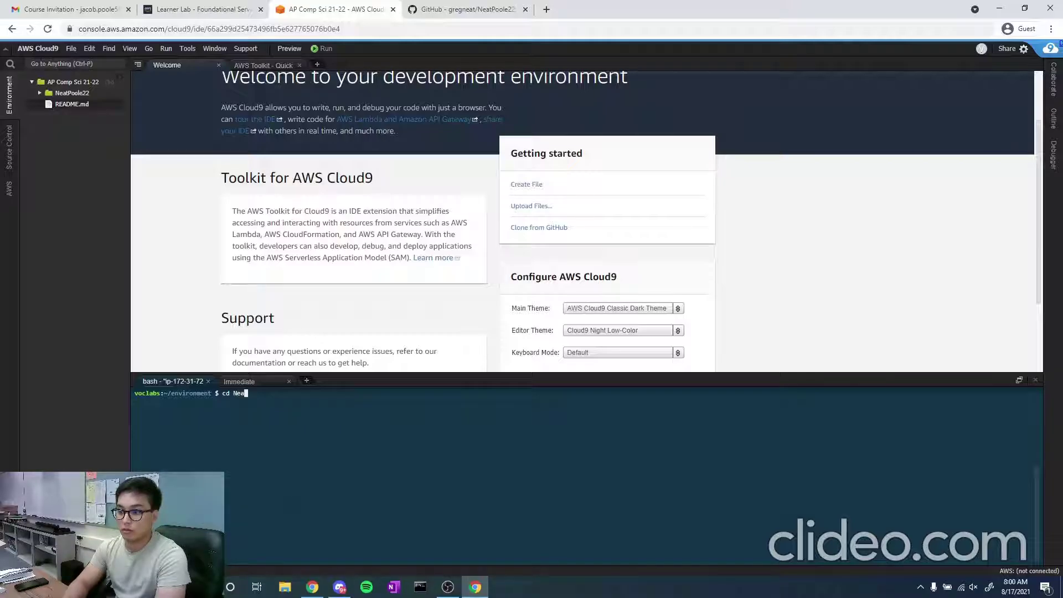
key(Tab)
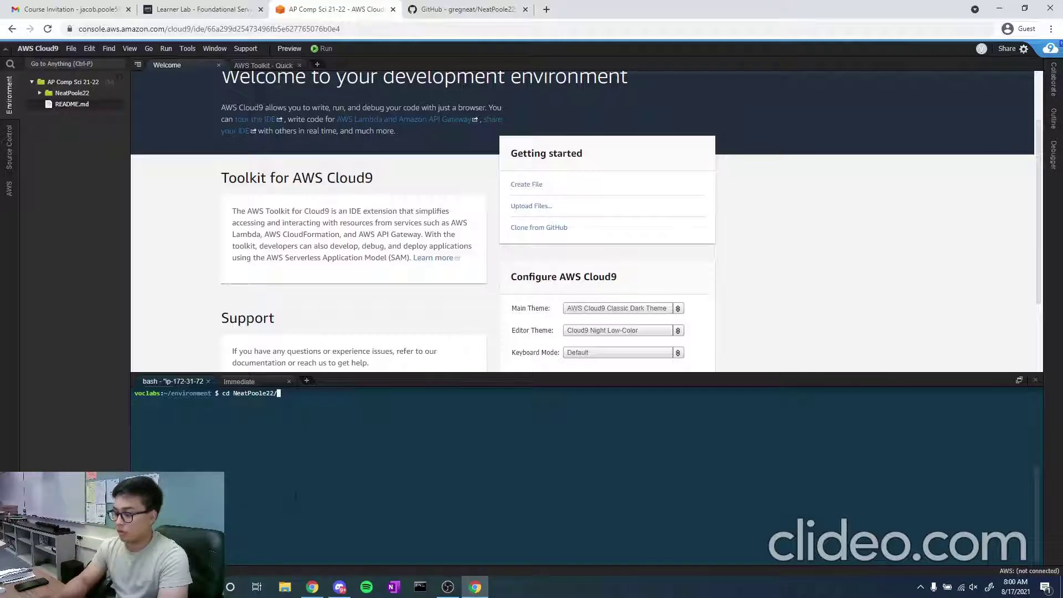
key(Return)
text(dir)
key(Return)
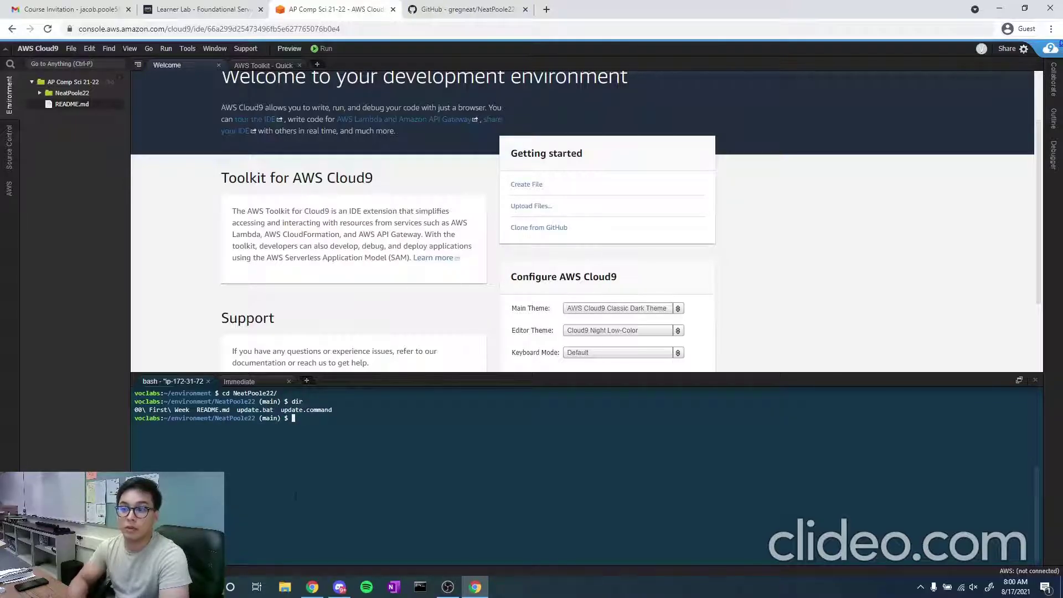
- Look through the 00 First Week folder in the file tree, reading Poole_AP_Syllabus_21-22.pdf and checking the previous year's AP folder
click(40, 92)
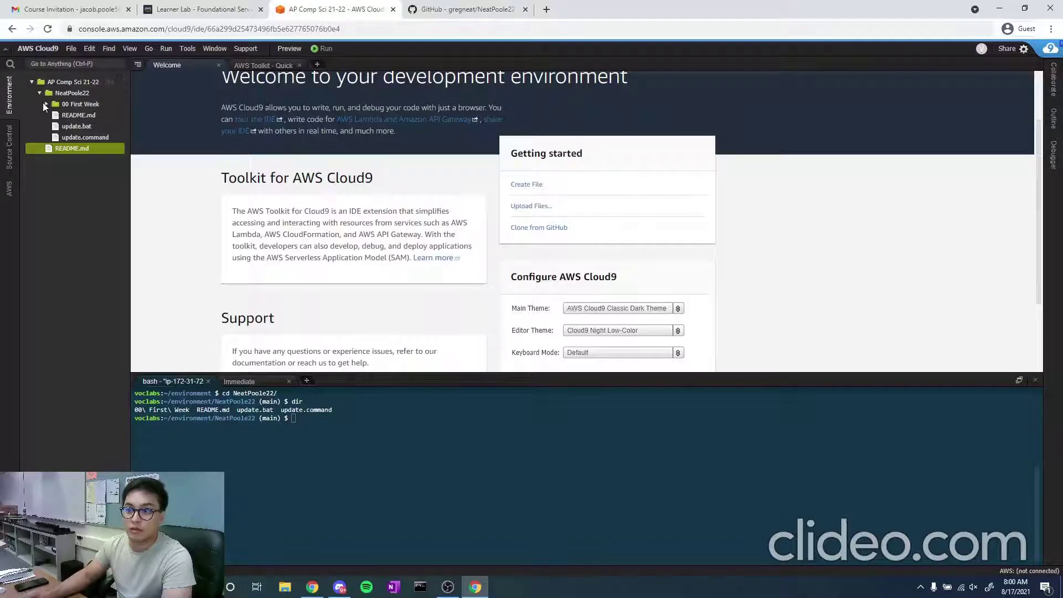
click(44, 104)
click(51, 128)
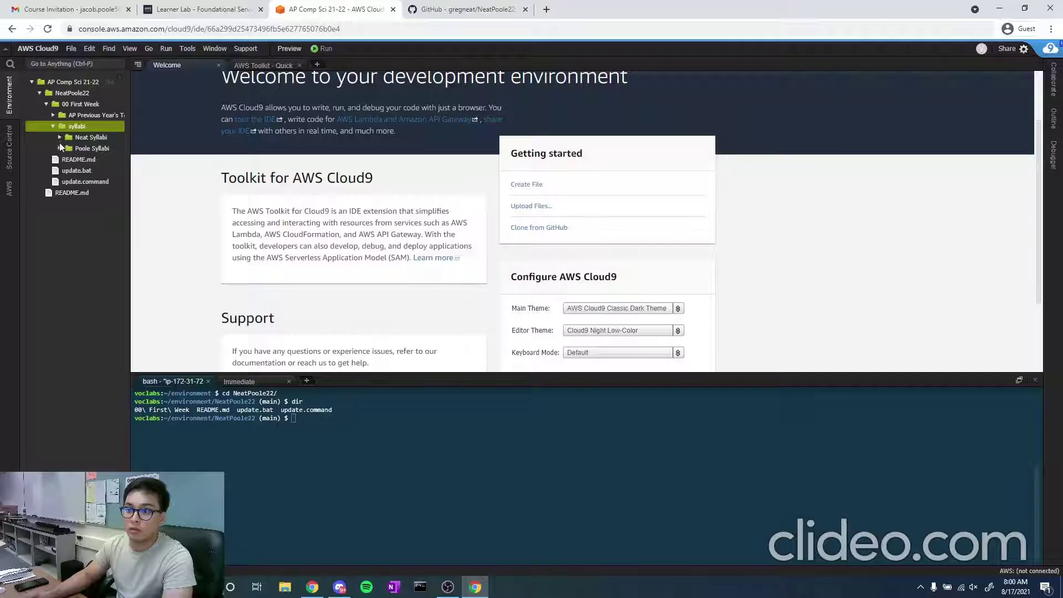
click(60, 148)
click(93, 162)
double_click(92, 160)
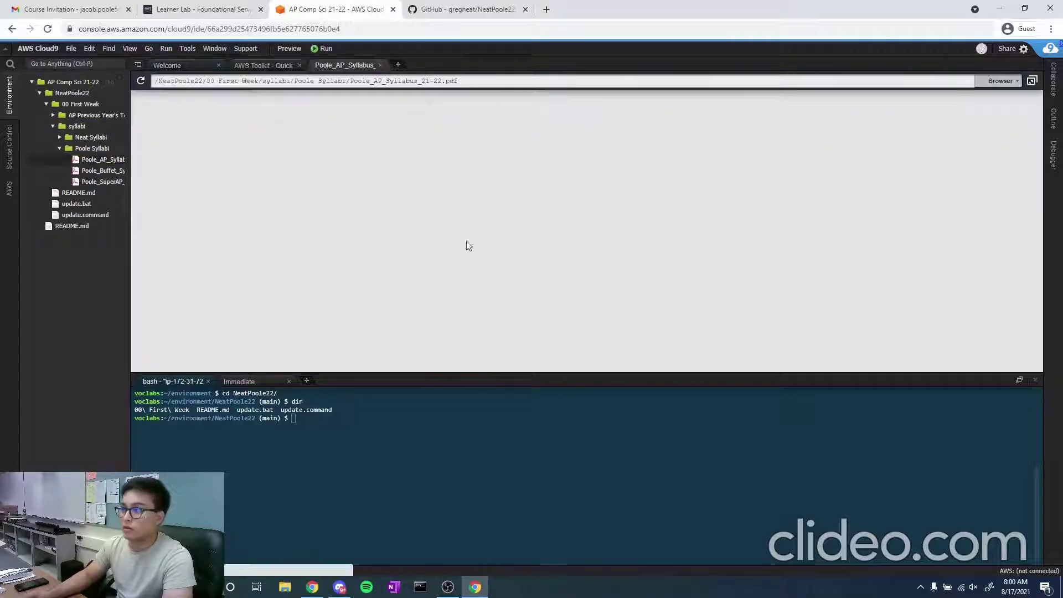
scroll(555, 249, down, 2)
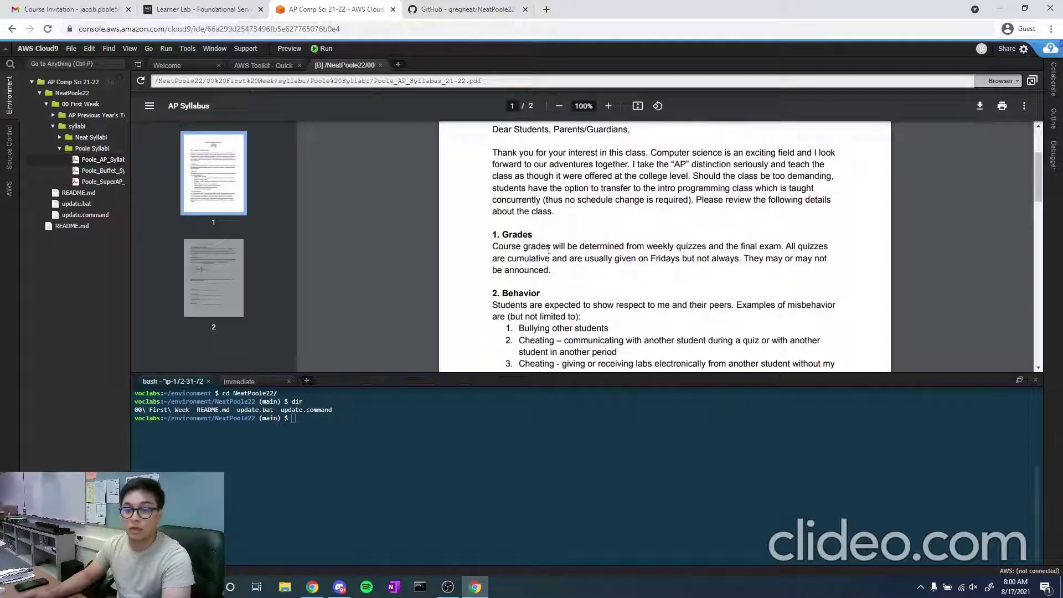
scroll(393, 275, down, 5)
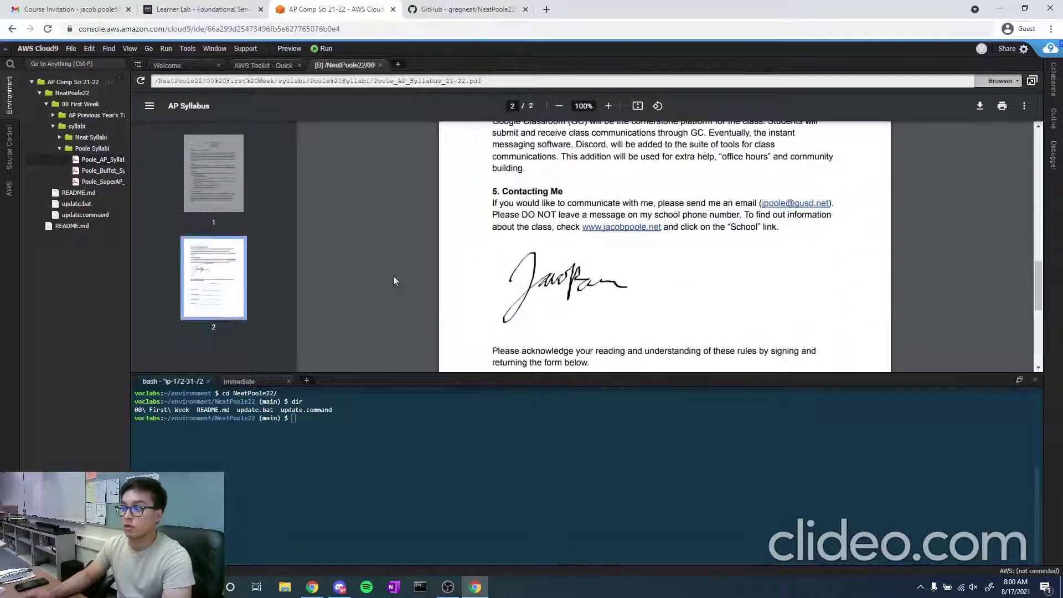
scroll(393, 276, up, 12)
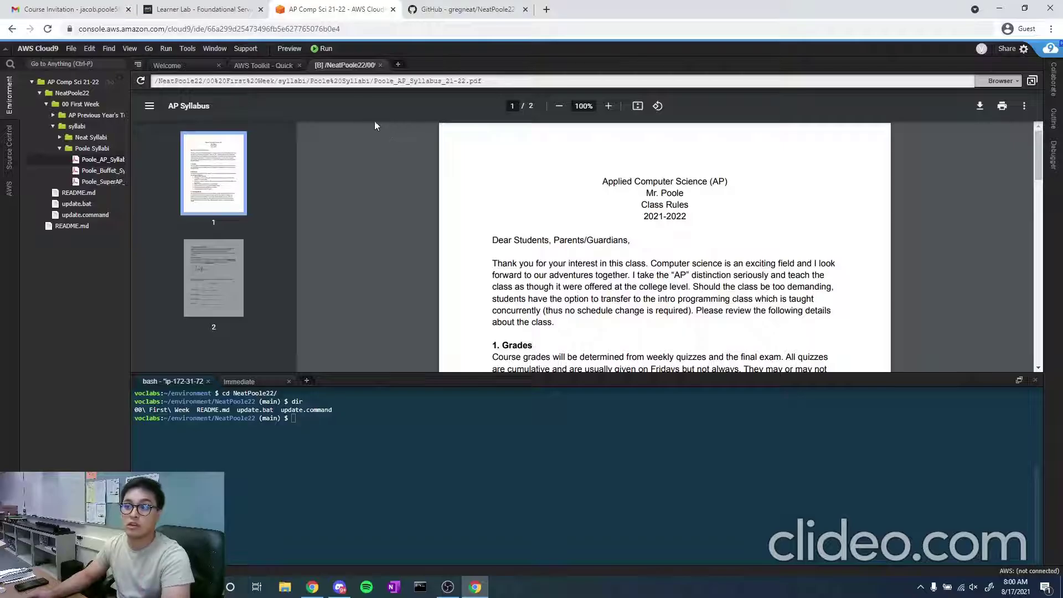
click(53, 115)
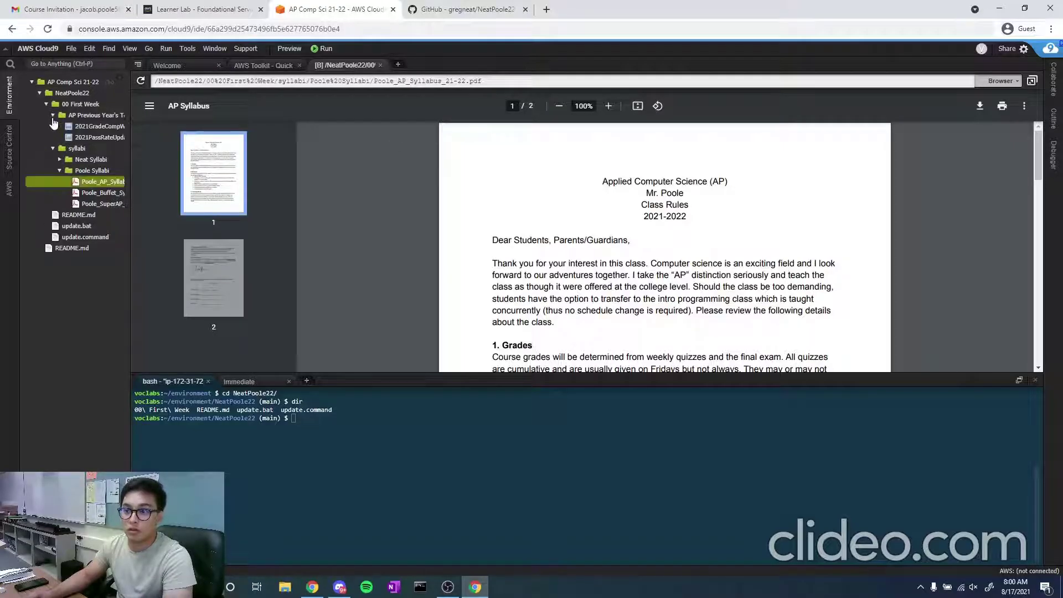
click(54, 116)
- Create a new file named tester.java and move it to the root of the AP Comp Sci 21-22 environment
right_click(81, 256)
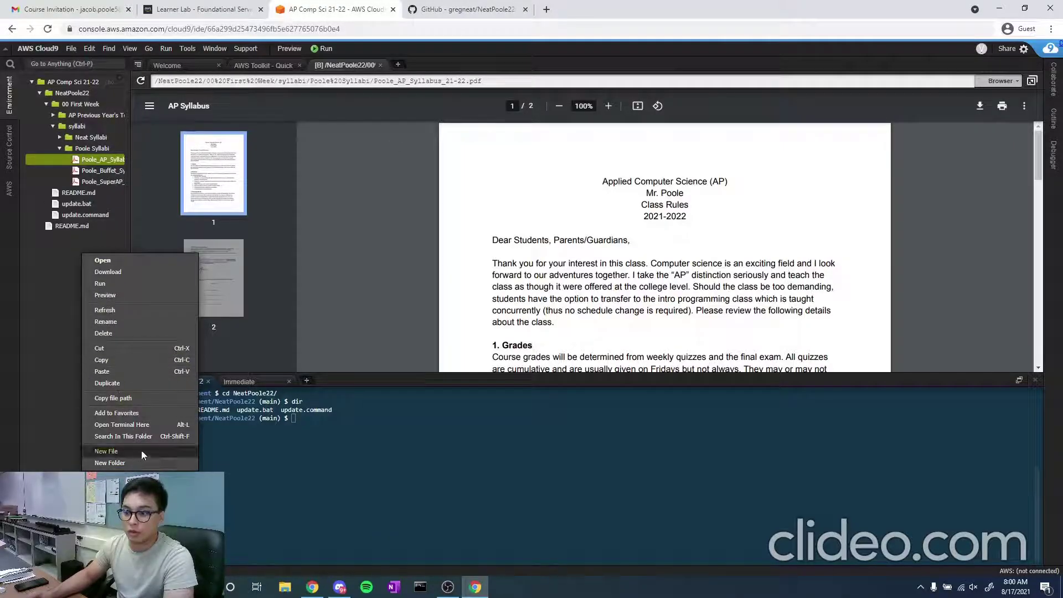
click(99, 447)
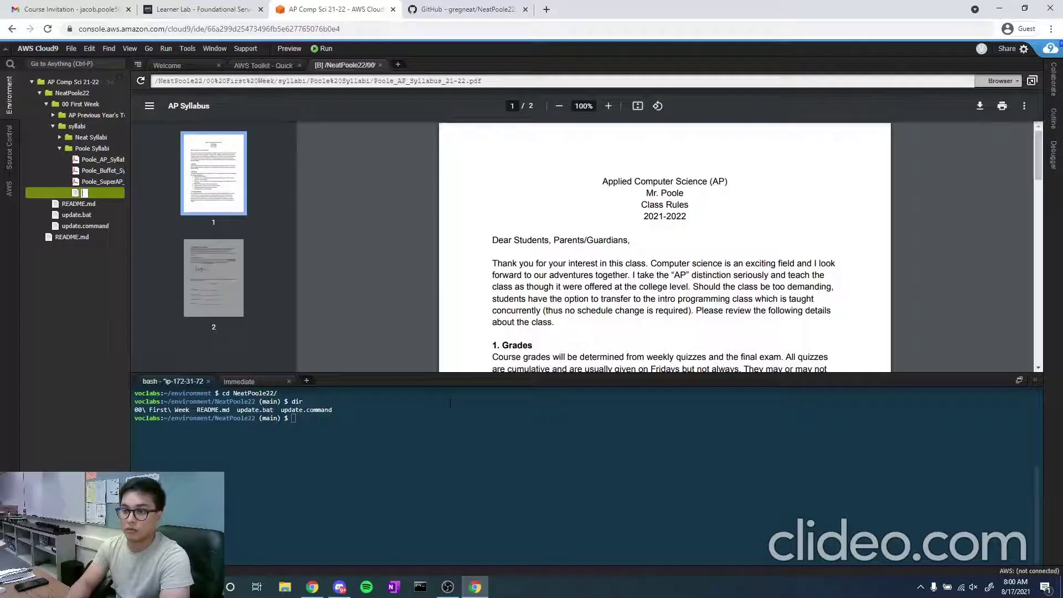
text(tester.java)
key(Return)
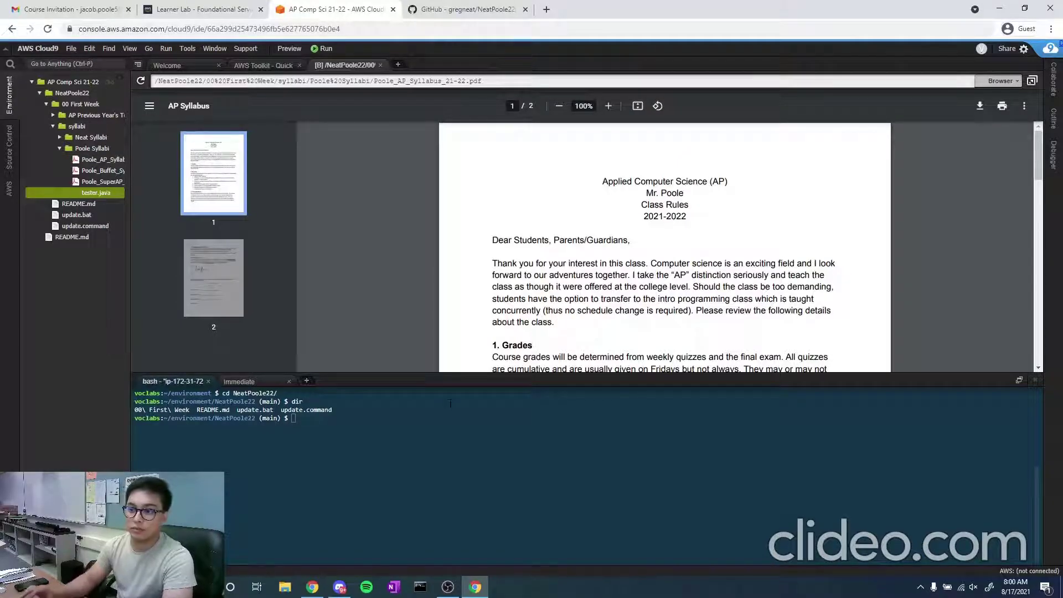
drag(94, 192, 62, 234)
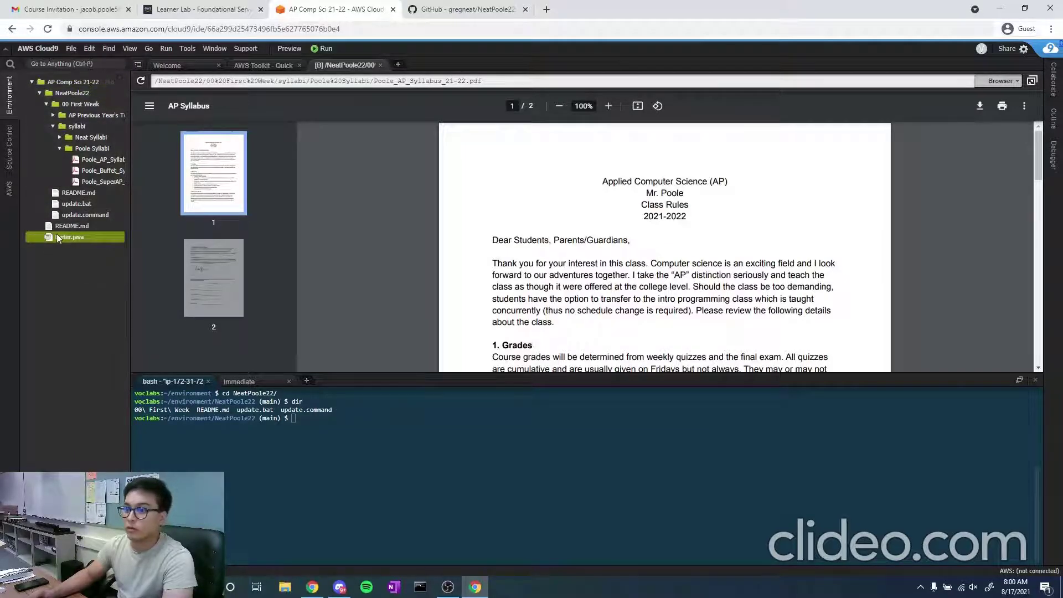
- Open tester.java in the editor and enter "class tester" on its first line
double_click(56, 237)
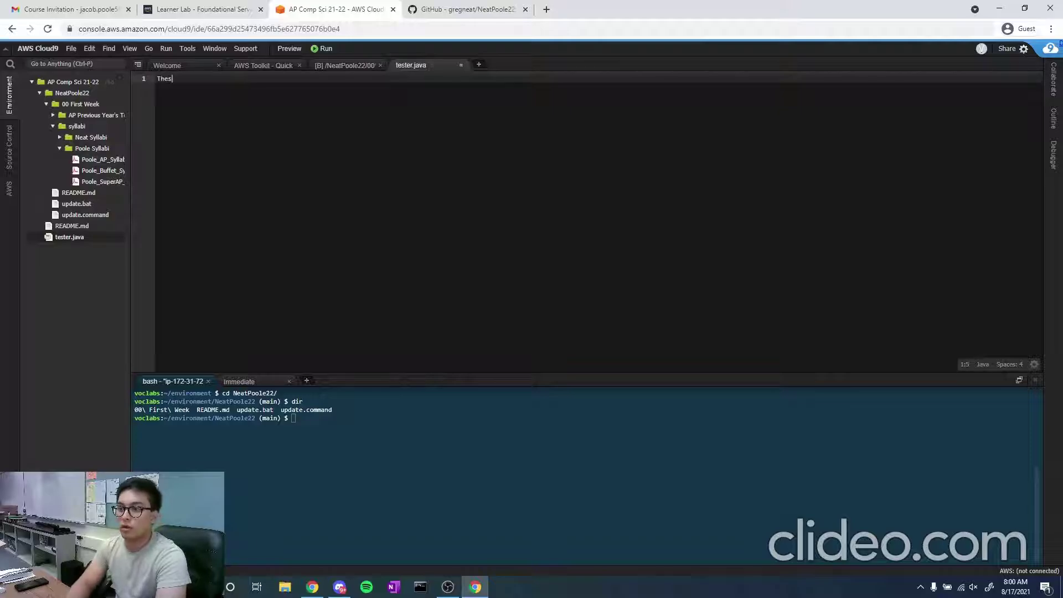
text(public)
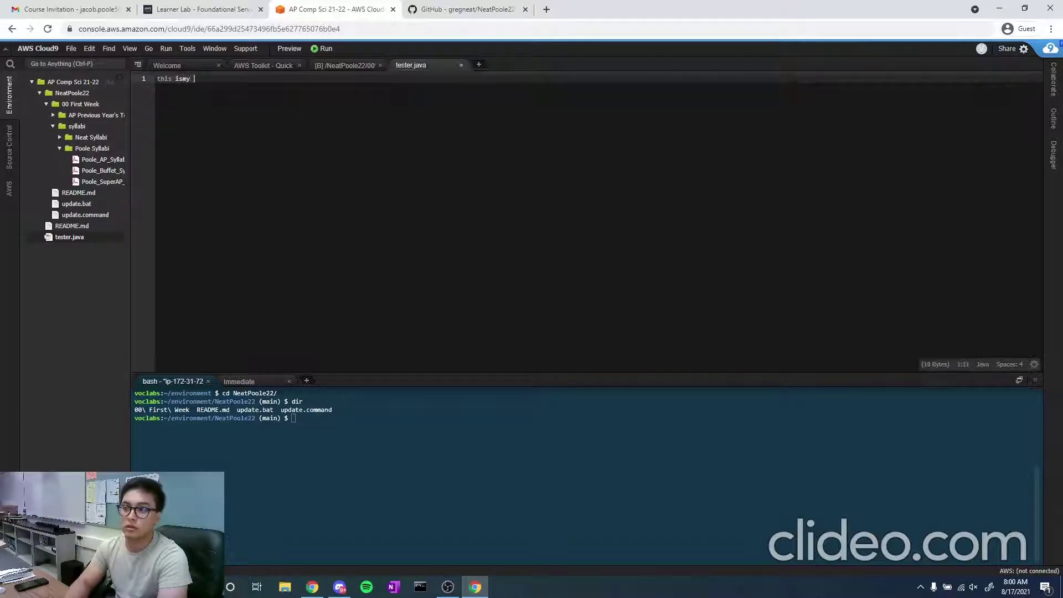
key(ctrl+z)
text(class tester)
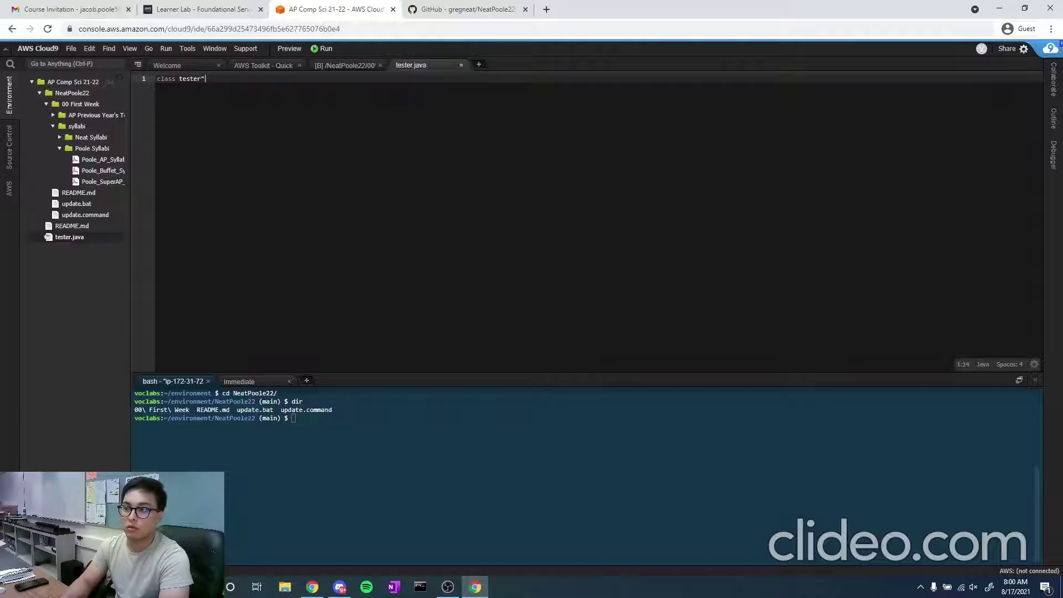
key(BackSpace)
key(Home)
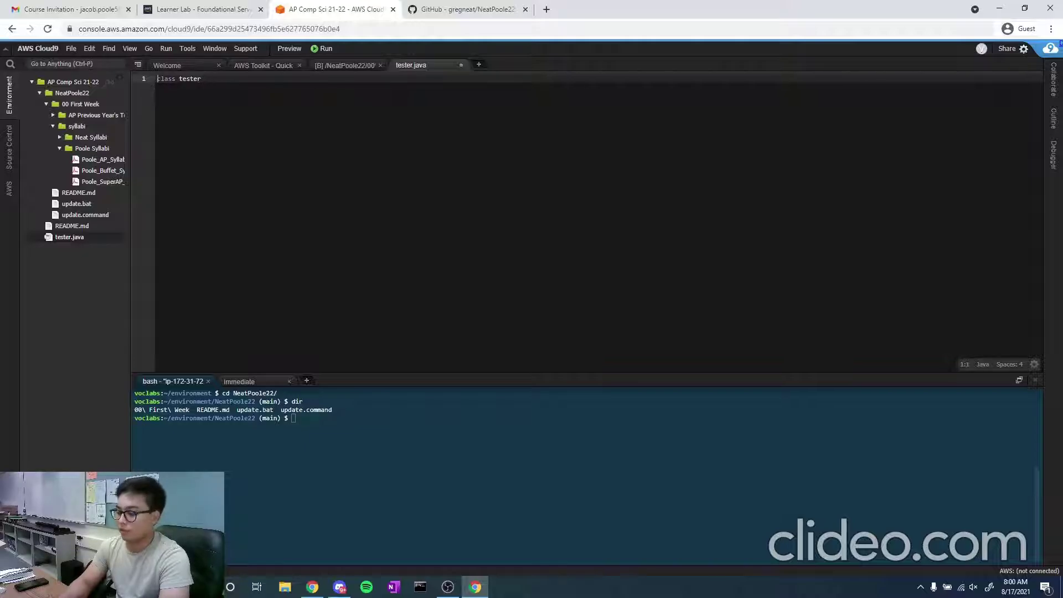
key(End)
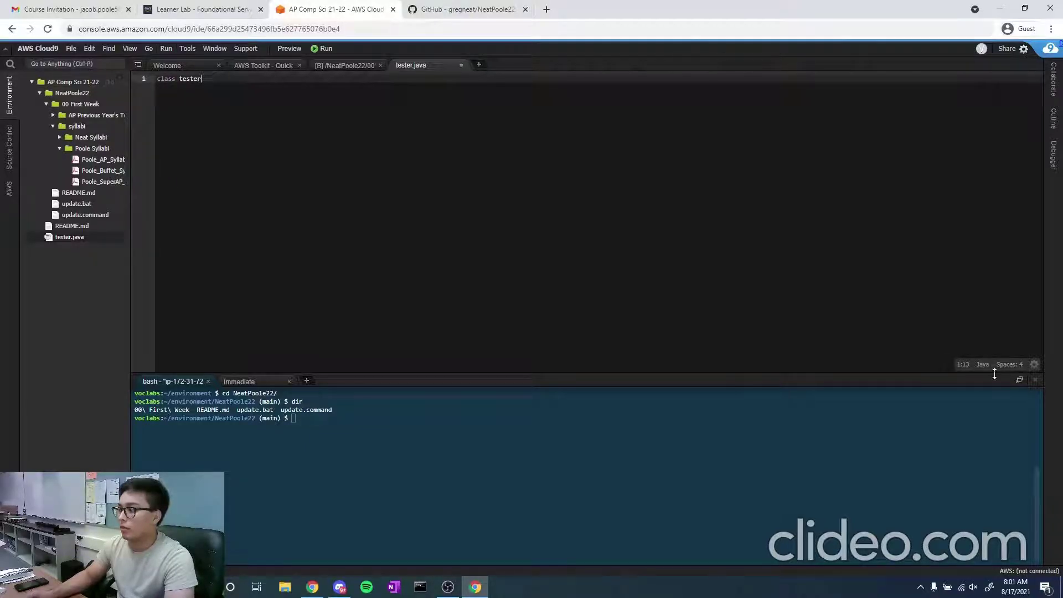
- Split the editor to place tester.java to the left of the AP syllabus PDF, and hide the PDF's page thumbnails
drag(411, 65, 263, 151)
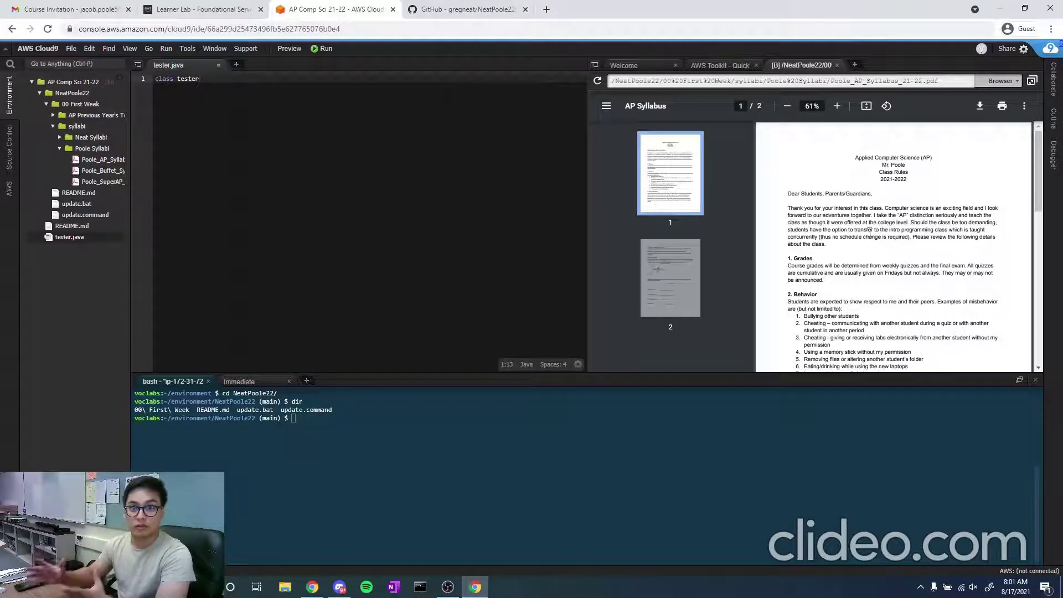
click(606, 106)
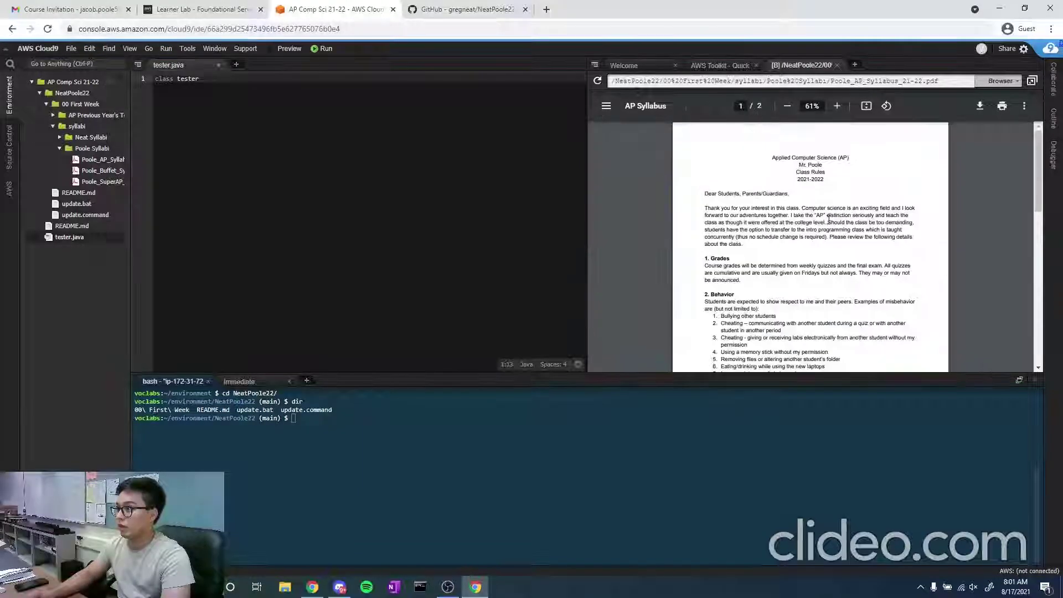
scroll(829, 227, down, 3)
scroll(833, 233, down, 2)
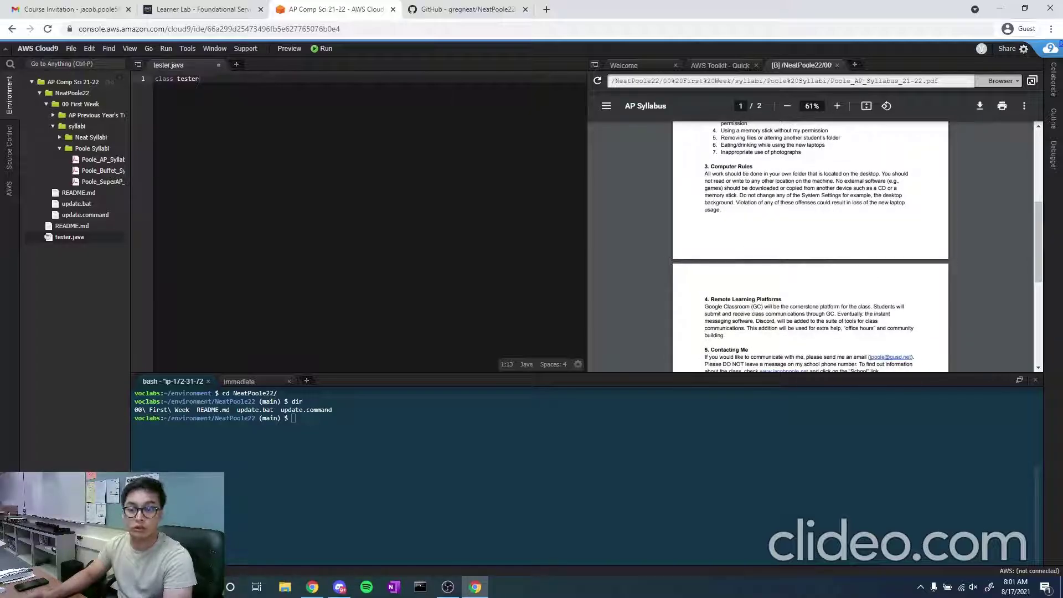
click(372, 441)
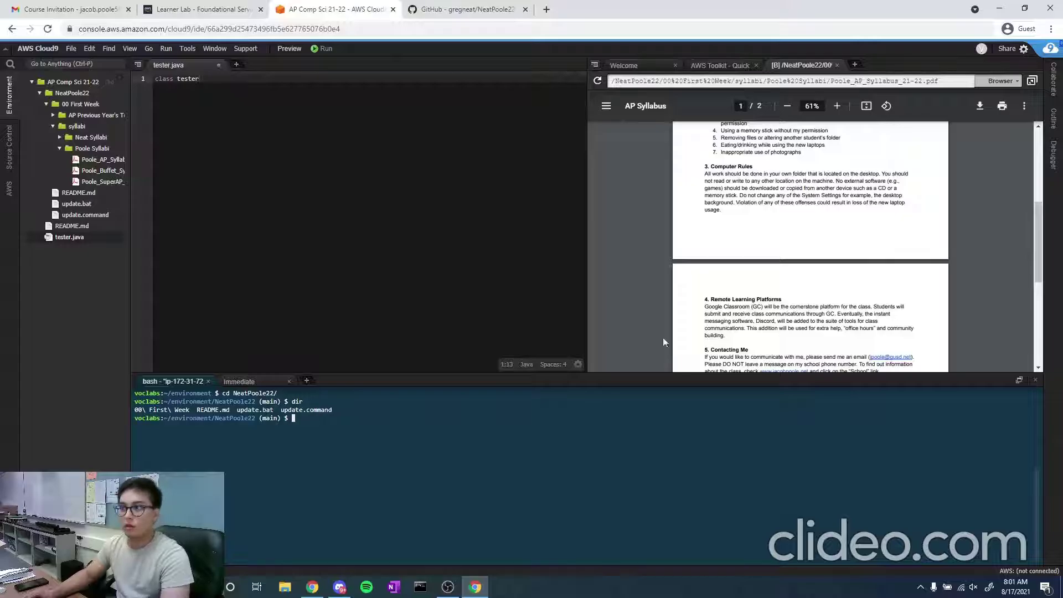
click(200, 79)
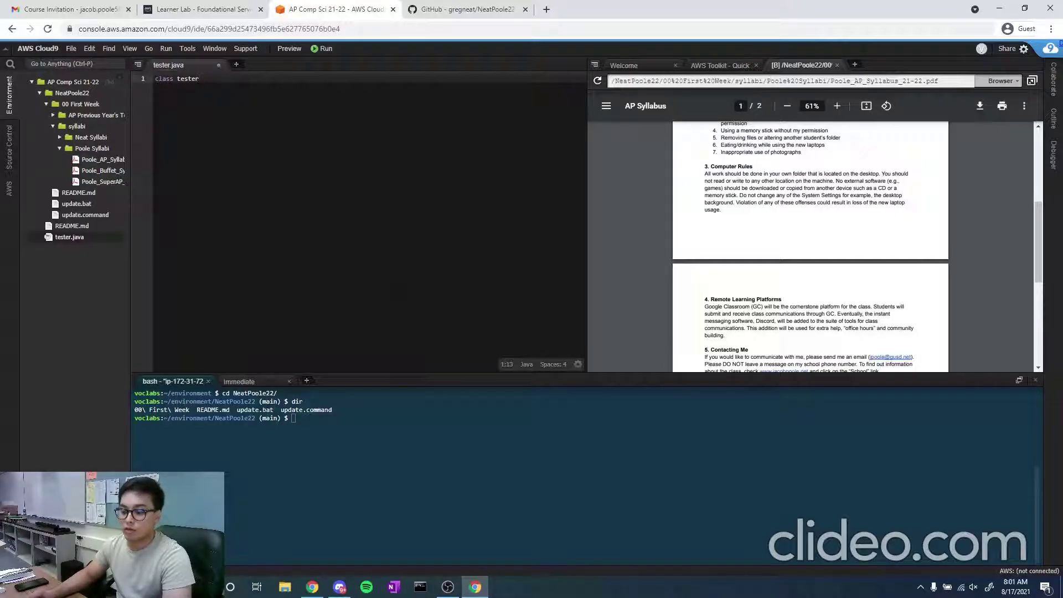
- Close the Cloud9 environment and end the lab session in Learner Lab - Foundational Services
click(393, 10)
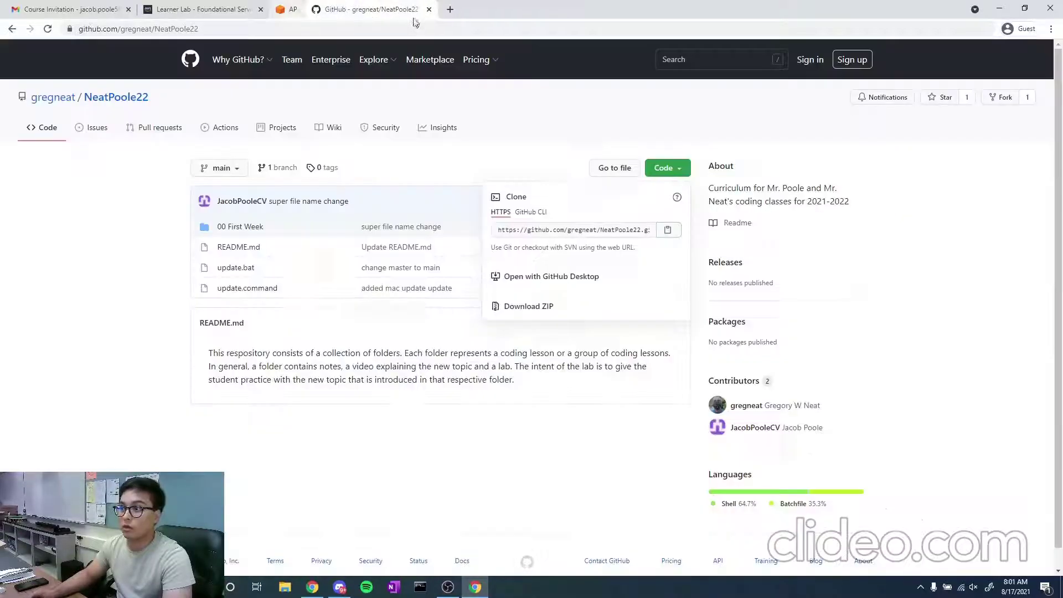
click(216, 7)
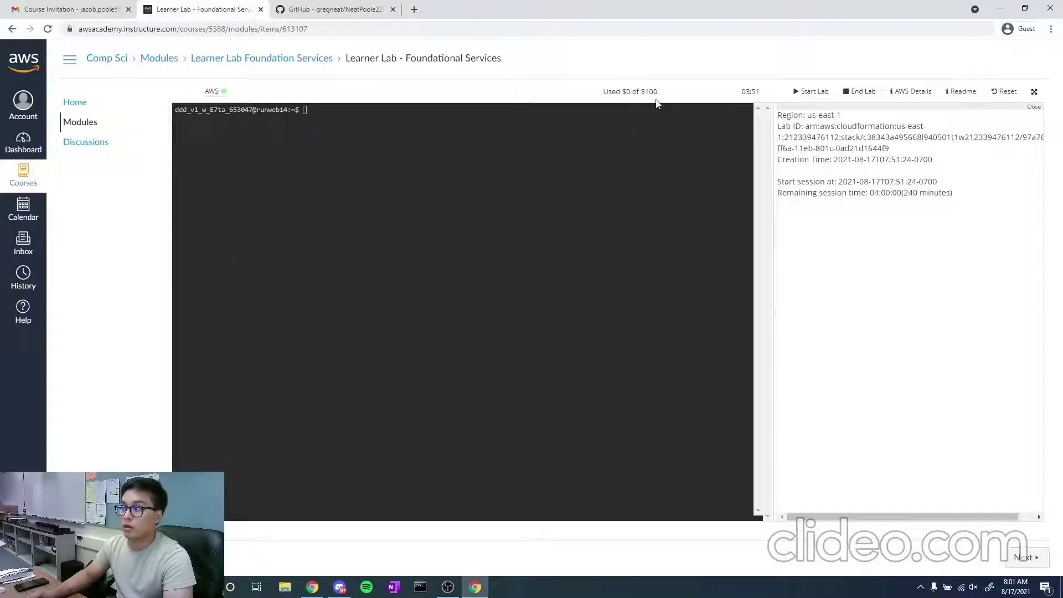
click(859, 91)
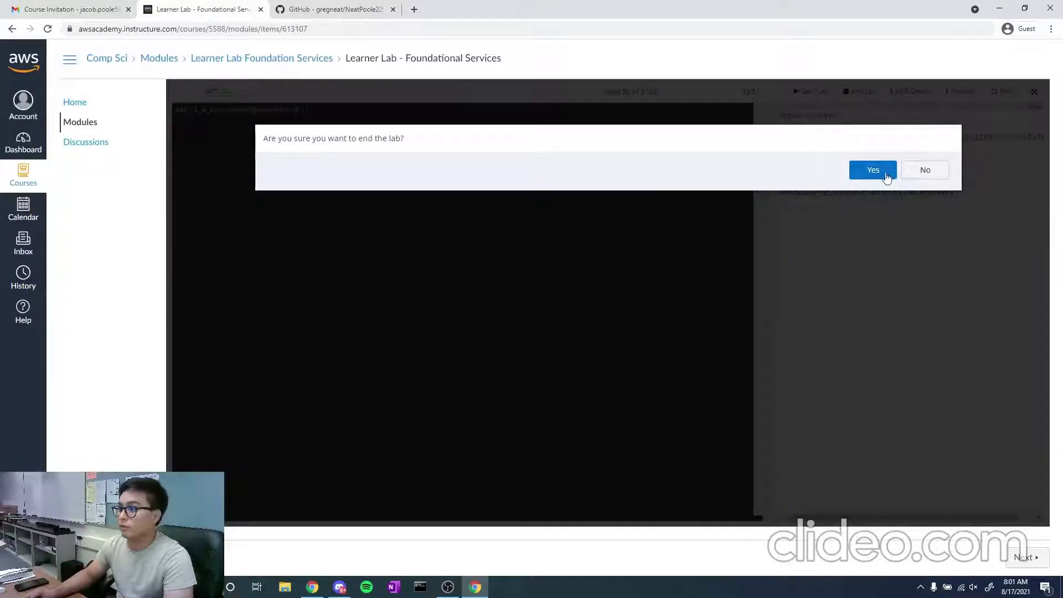